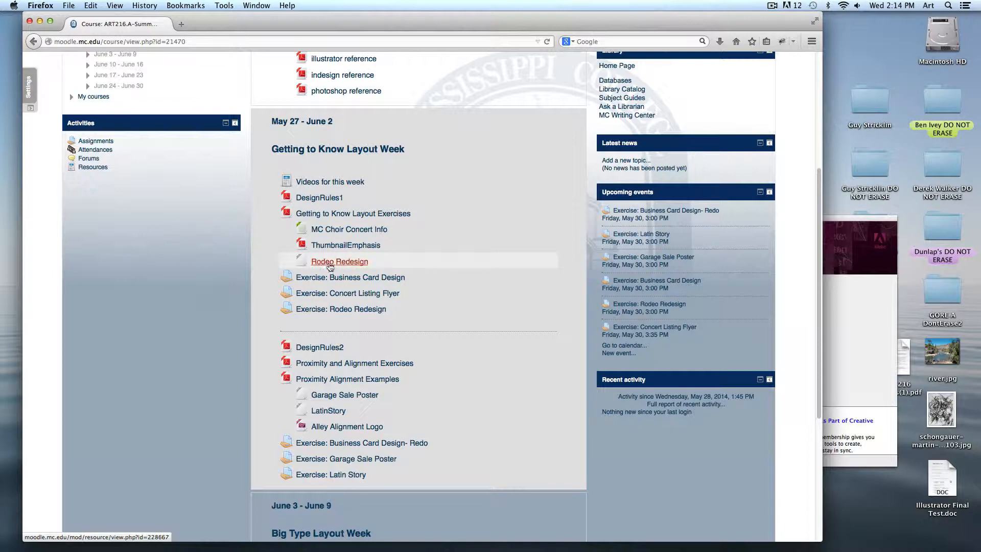
Scroll Moodle to the Getting to Know Layout Week exercises, then bring InDesign forward.
{"action": "scroll", "coordinate": [486, 305], "scroll_direction": "down", "scroll_amount": 3}
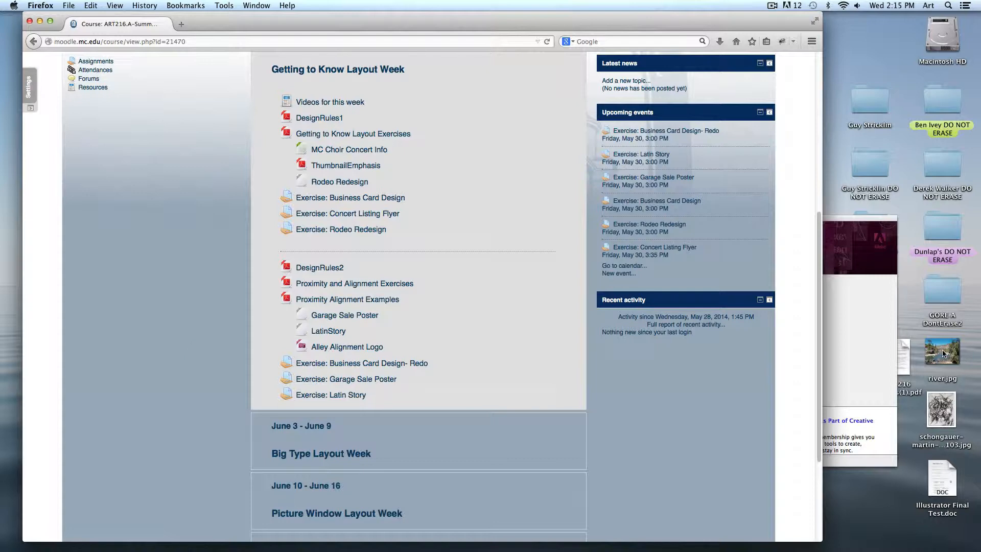
{"action": "left_click", "coordinate": [865, 333]}
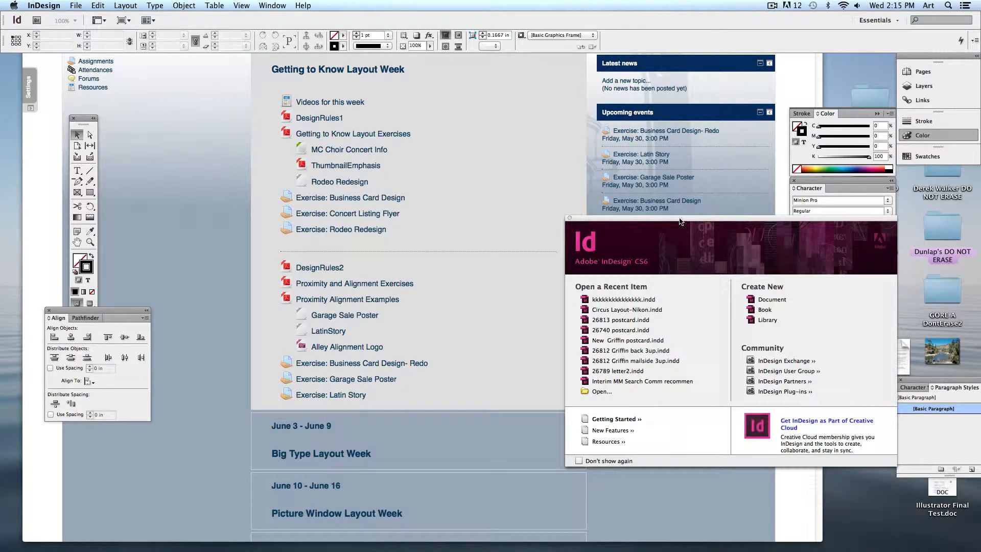
Arrange the windows so the InDesign welcome screen sits over a clear desktop.
{"action": "left_click_drag", "start_coordinate": [679, 220], "coordinate": [369, 96]}
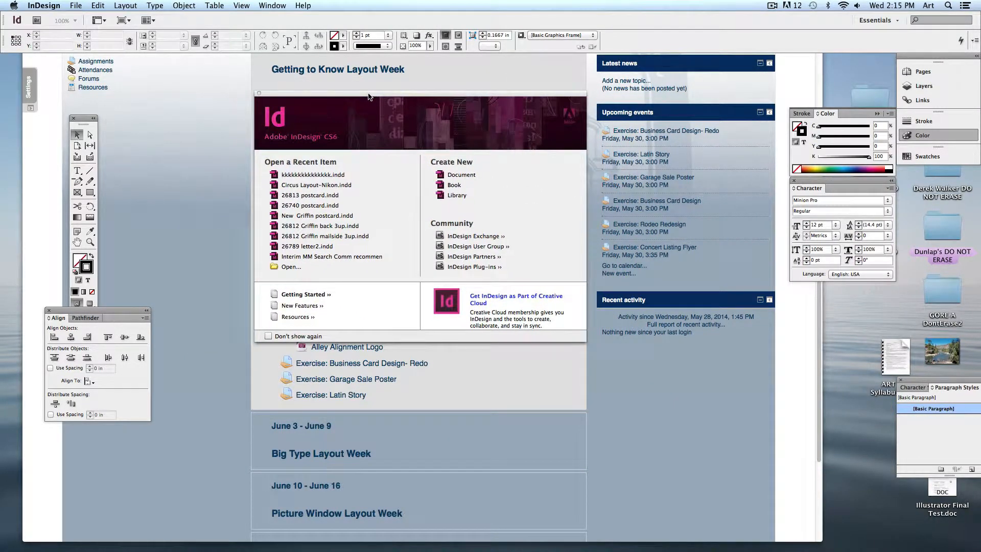
{"action": "left_click", "coordinate": [188, 89]}
{"action": "left_click", "coordinate": [4, 47], "text": "alt"}
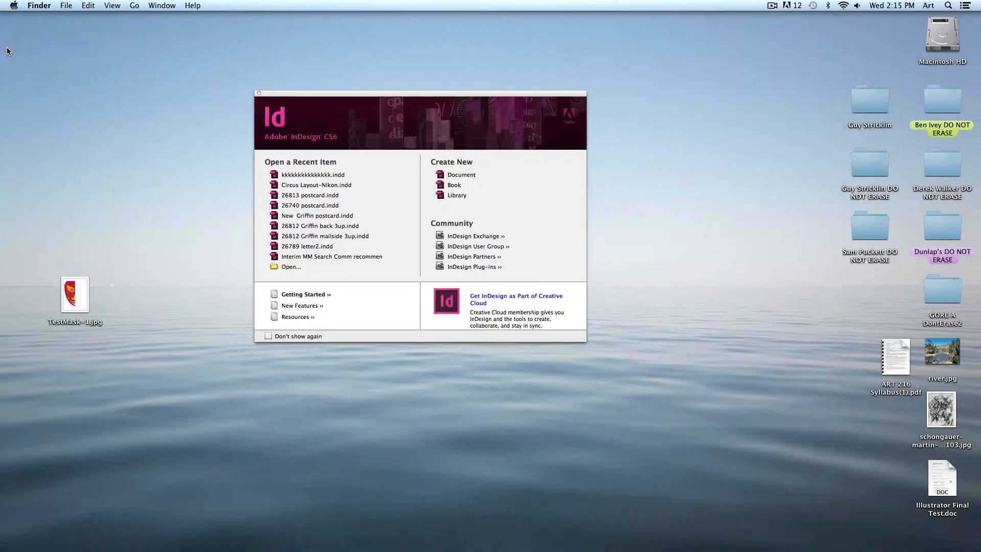
{"action": "left_click", "coordinate": [461, 97]}
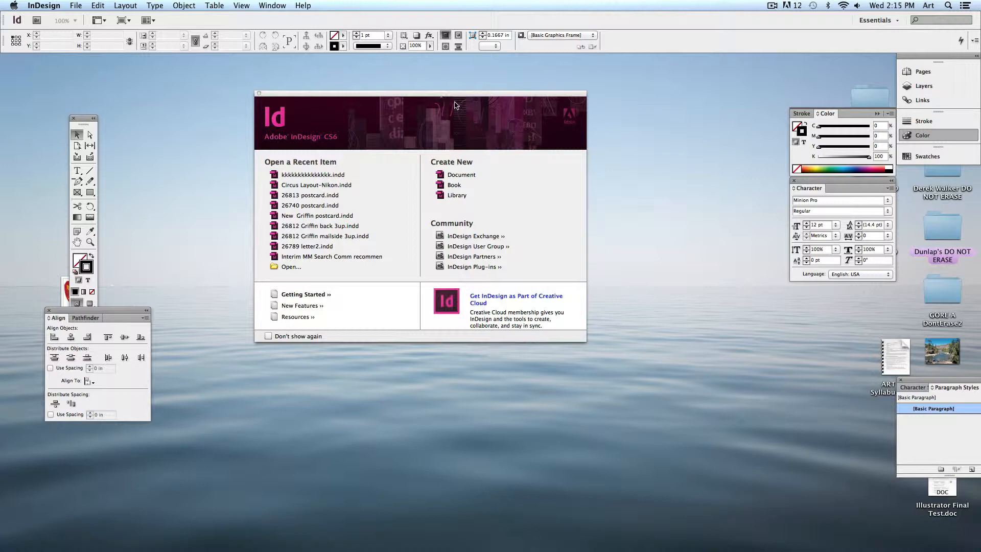
{"action": "left_click_drag", "start_coordinate": [457, 102], "coordinate": [501, 171]}
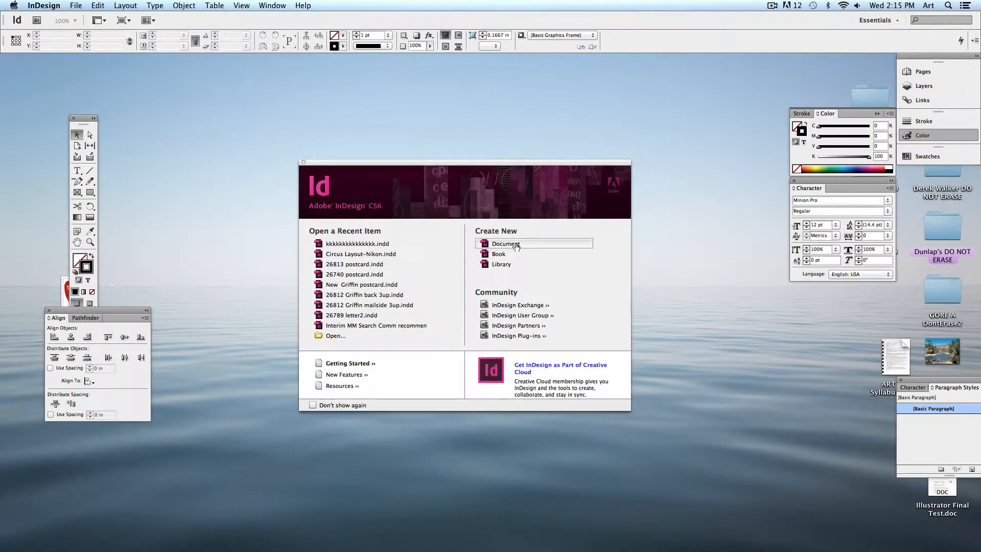
Start a new document with a 3.5 in by 2 in page.
{"action": "left_click", "coordinate": [74, 6]}
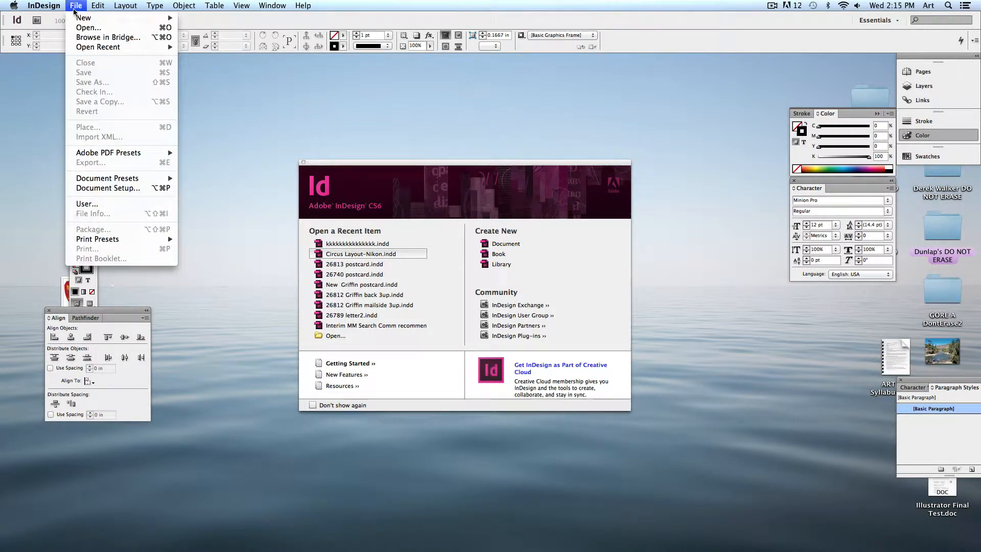
{"action": "mouse_move", "coordinate": [138, 20]}
{"action": "left_click", "coordinate": [212, 24]}
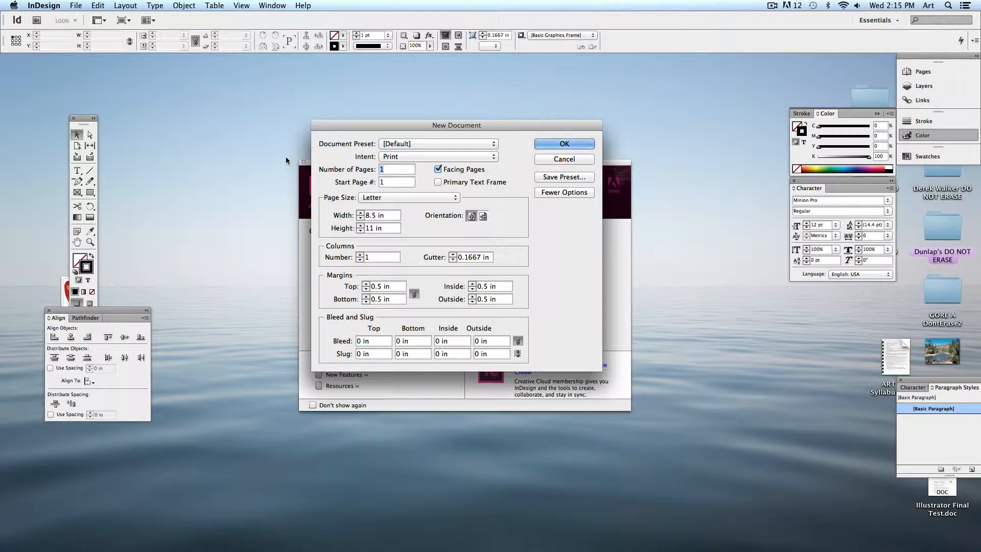
{"action": "double_click", "coordinate": [383, 216]}
{"action": "type", "text": "3.5"}
{"action": "key", "text": "Tab"}
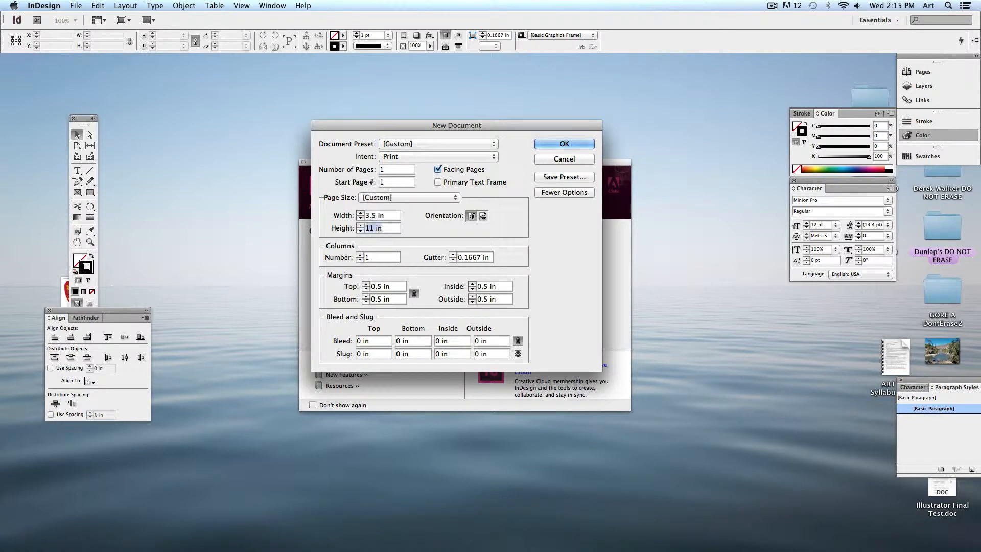
{"action": "type", "text": "2"}
{"action": "left_click", "coordinate": [382, 215]}
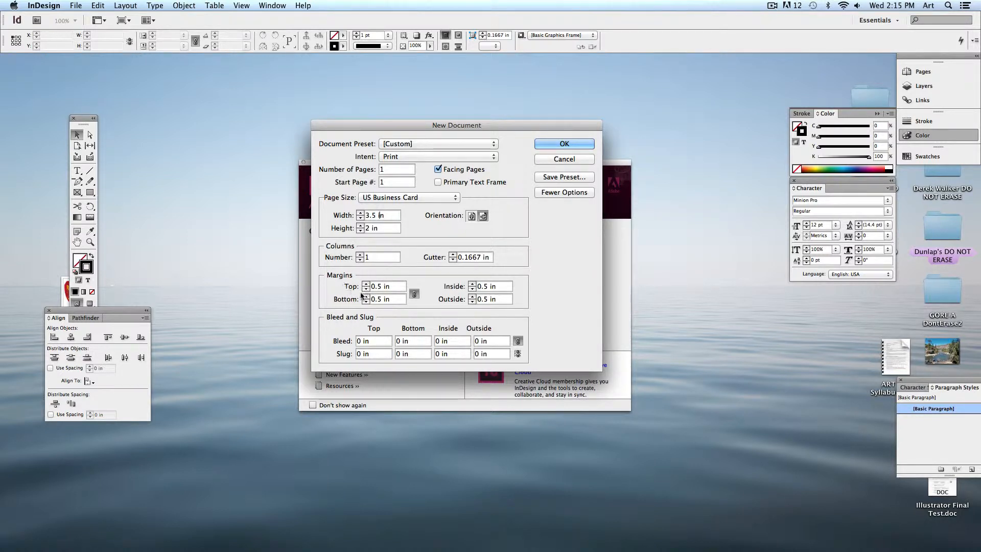
Set all page margins to 0 in.
{"action": "triple_click", "coordinate": [384, 287]}
{"action": "type", "text": "0"}
{"action": "left_click", "coordinate": [396, 299]}
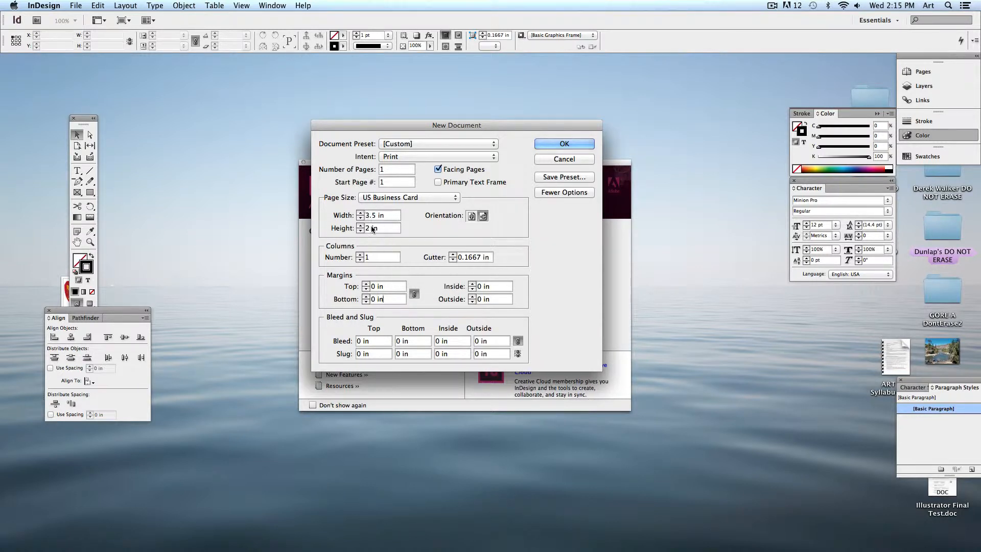
Create the business card document, zoom out, and add three pages for four in total.
{"action": "left_click", "coordinate": [556, 143]}
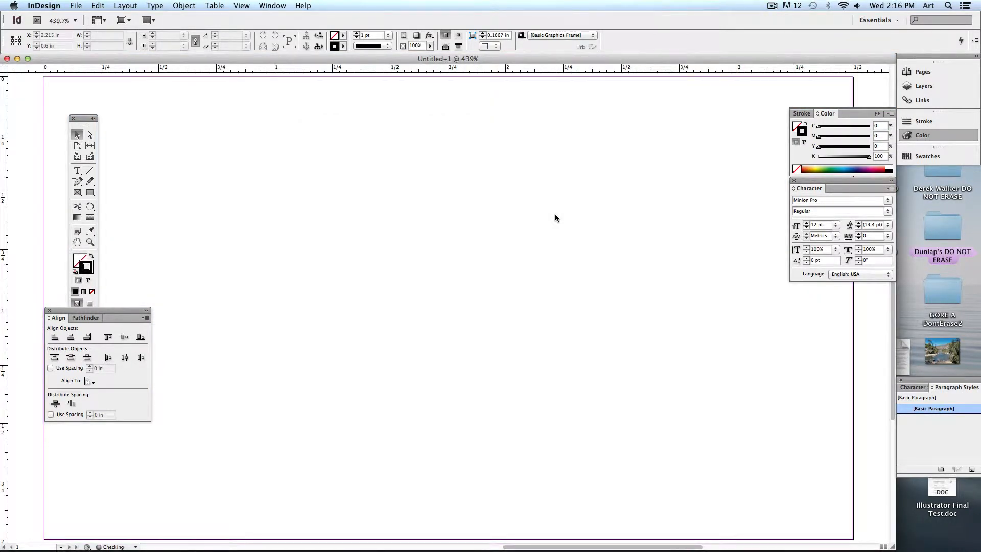
{"action": "key", "text": "super+minus"}
{"action": "key", "text": "super+minus"}
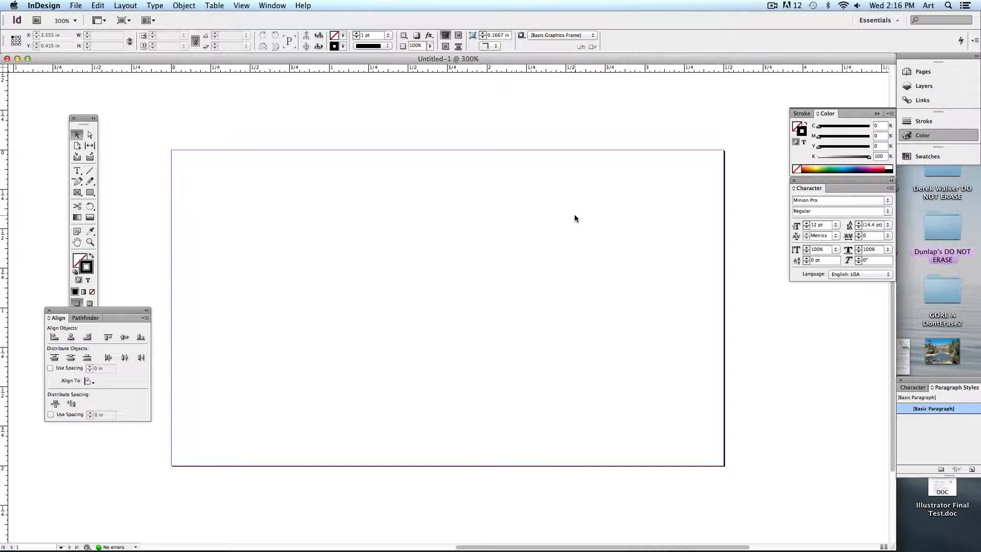
{"action": "left_click", "coordinate": [924, 72]}
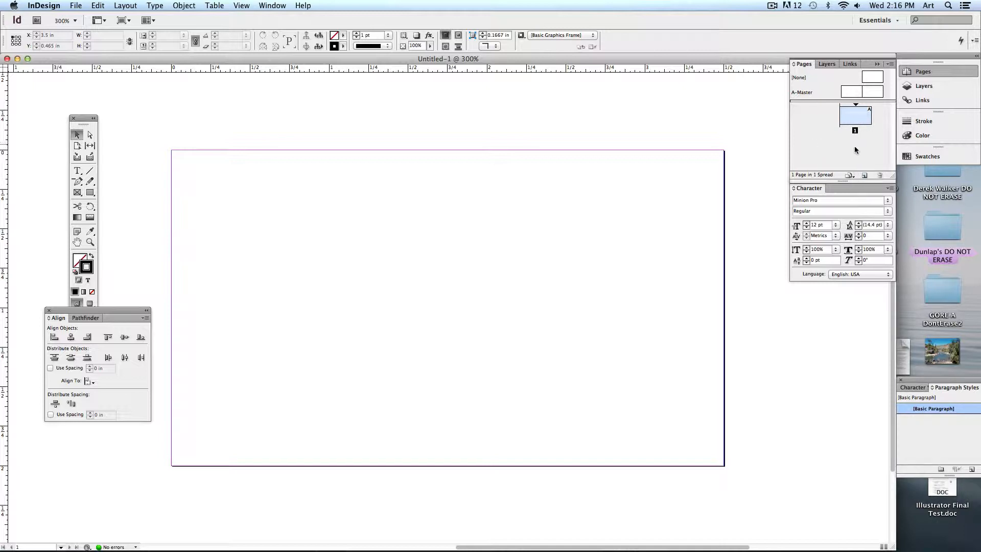
{"action": "left_click", "coordinate": [864, 175]}
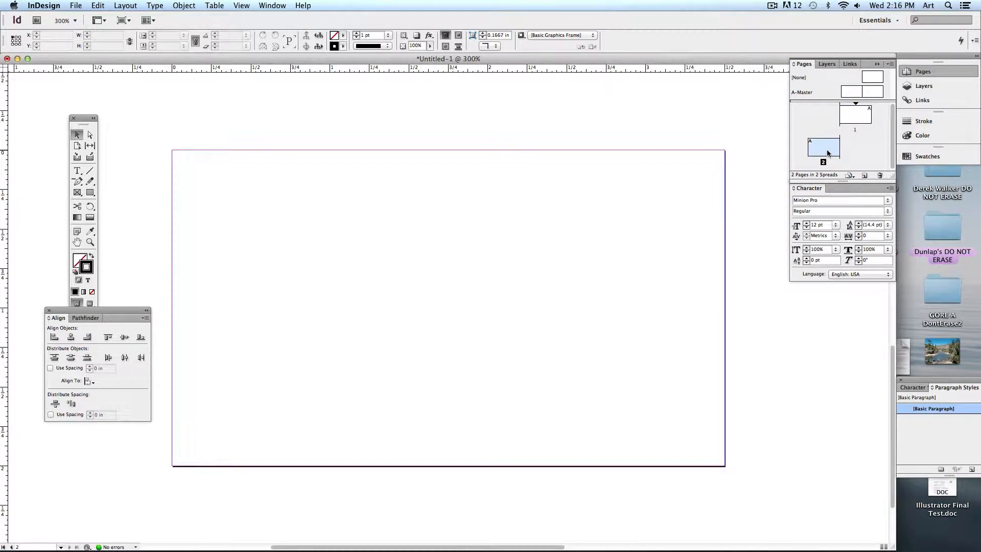
{"action": "left_click", "coordinate": [864, 175]}
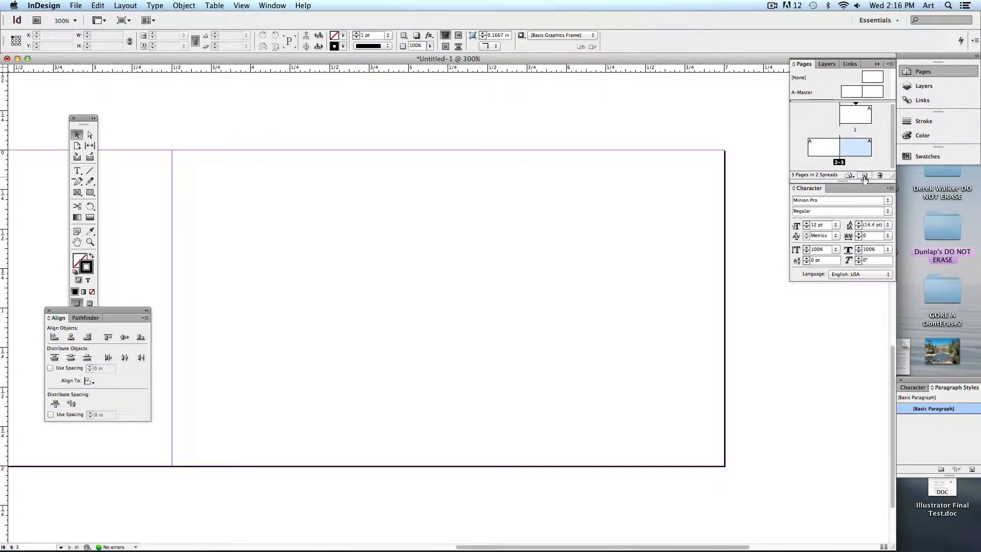
{"action": "left_click", "coordinate": [864, 176]}
Bring page 1 back into view and float the Character panel out of the dock.
{"action": "left_click_drag", "start_coordinate": [611, 196], "coordinate": [587, 380]}
{"action": "left_click_drag", "start_coordinate": [603, 163], "coordinate": [608, 431]}
{"action": "left_click_drag", "start_coordinate": [606, 339], "coordinate": [598, 527]}
{"action": "left_click_drag", "start_coordinate": [638, 89], "coordinate": [617, 219]}
{"action": "left_click_drag", "start_coordinate": [685, 82], "coordinate": [428, 472]}
{"action": "left_click_drag", "start_coordinate": [647, 102], "coordinate": [426, 349]}
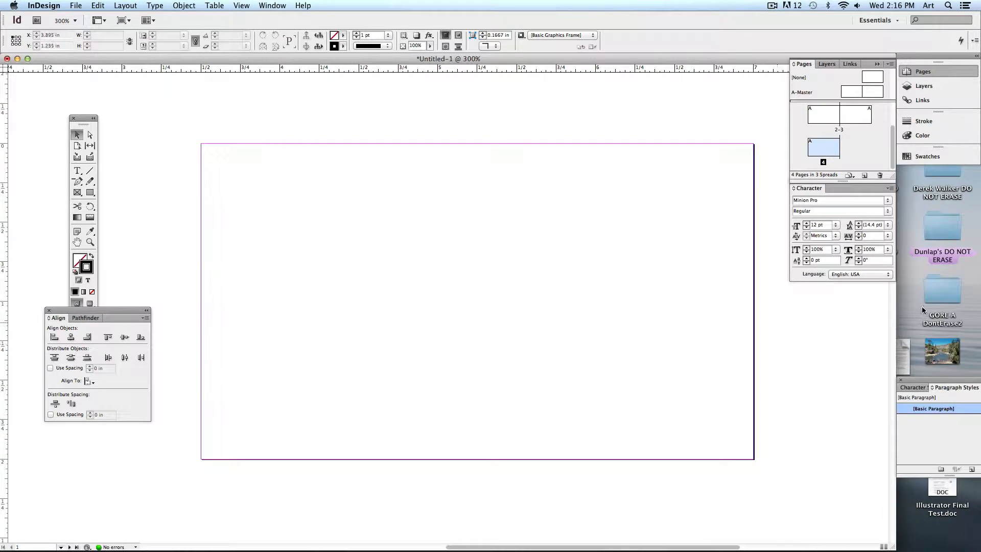
{"action": "left_click_drag", "start_coordinate": [807, 190], "coordinate": [788, 277]}
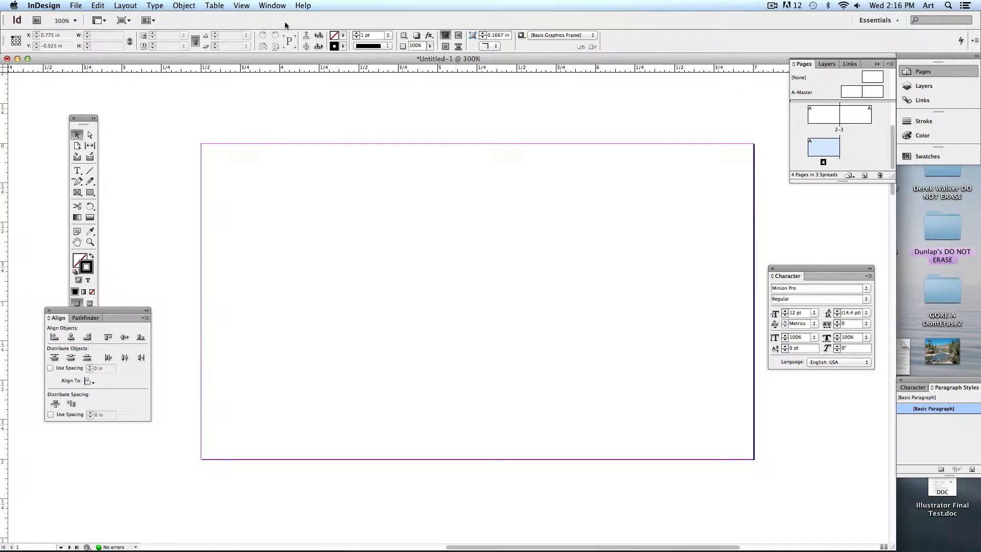
Show the Paragraph panel below the Character panel and move the Align panel lower.
{"action": "left_click", "coordinate": [271, 6]}
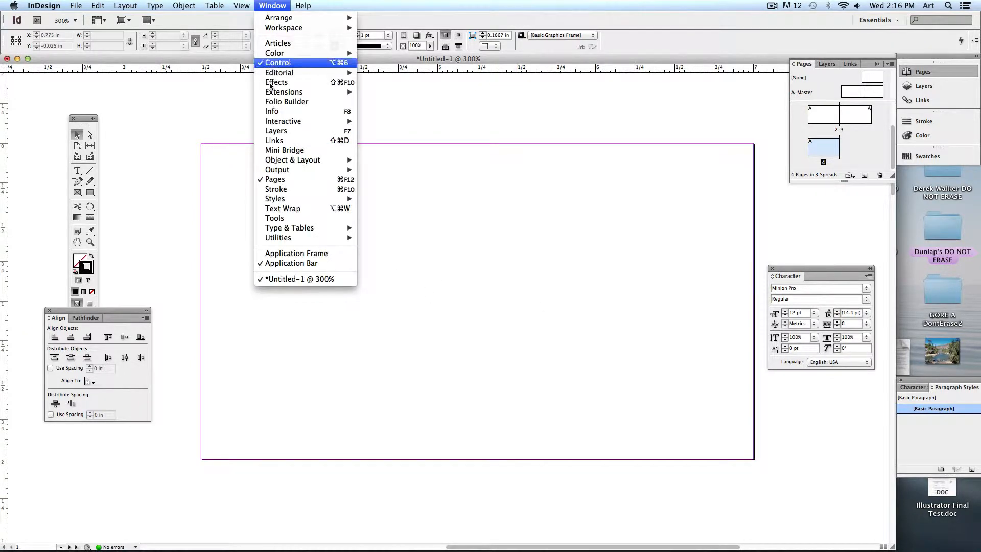
{"action": "mouse_move", "coordinate": [284, 233]}
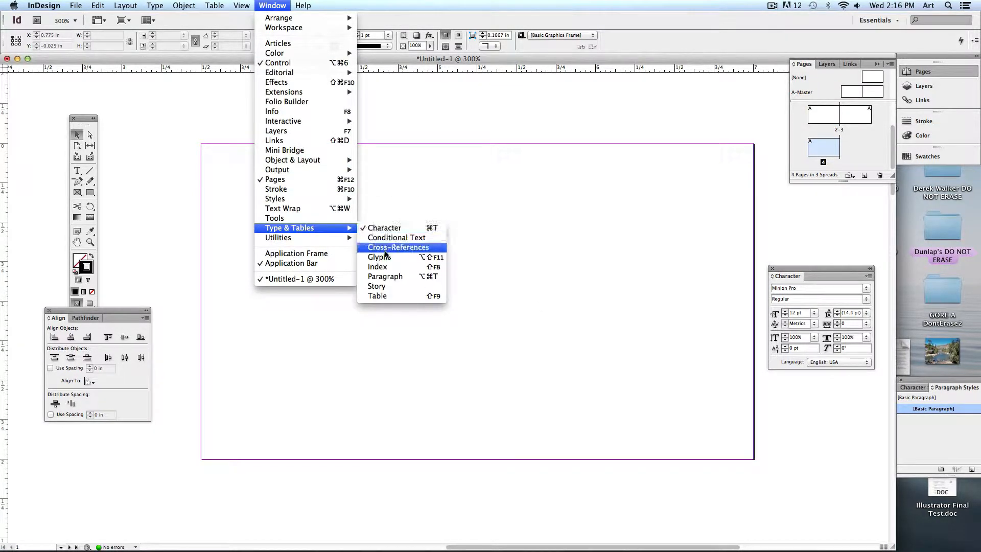
{"action": "left_click", "coordinate": [386, 276]}
{"action": "left_click_drag", "start_coordinate": [465, 242], "coordinate": [691, 271]}
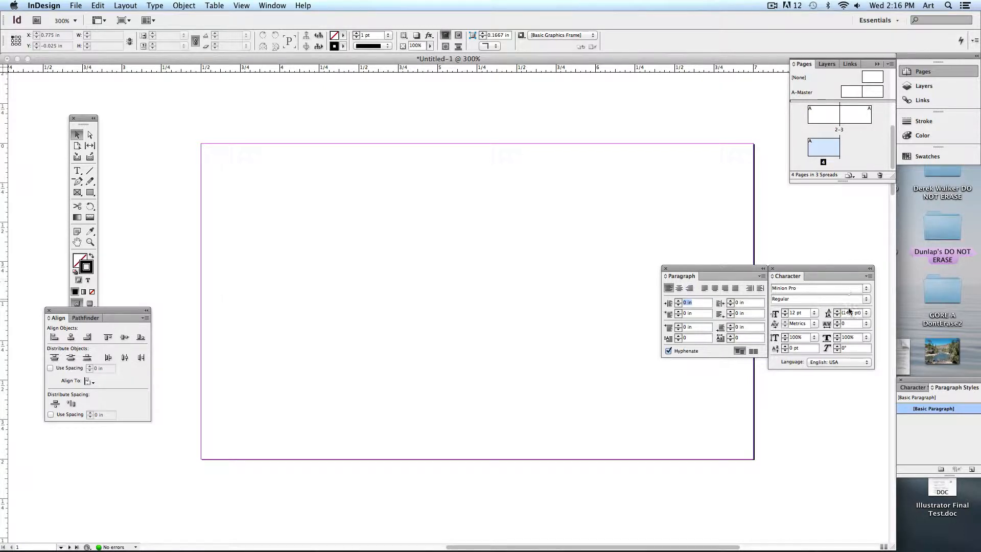
{"action": "left_click", "coordinate": [866, 289]}
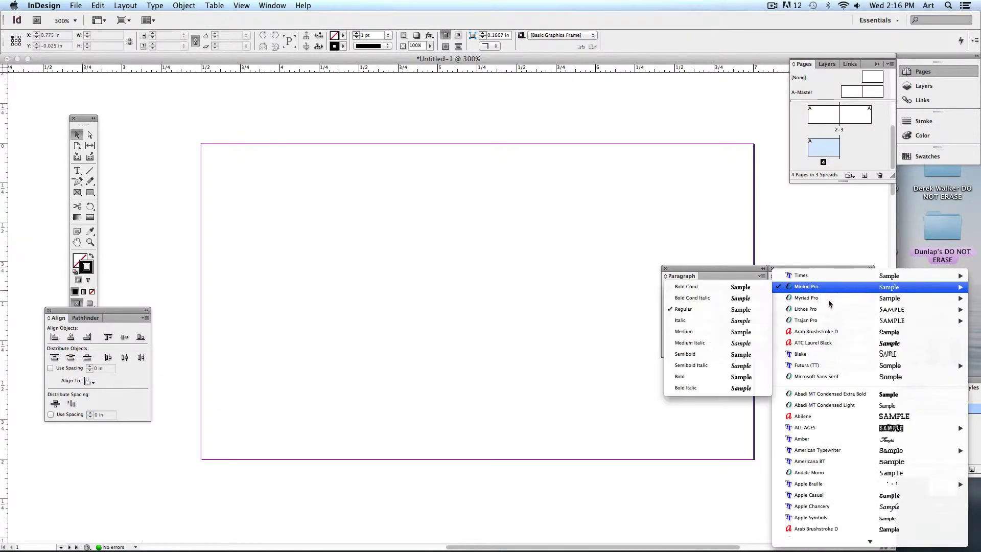
{"action": "left_click", "coordinate": [746, 268]}
{"action": "left_click_drag", "start_coordinate": [731, 267], "coordinate": [843, 402]}
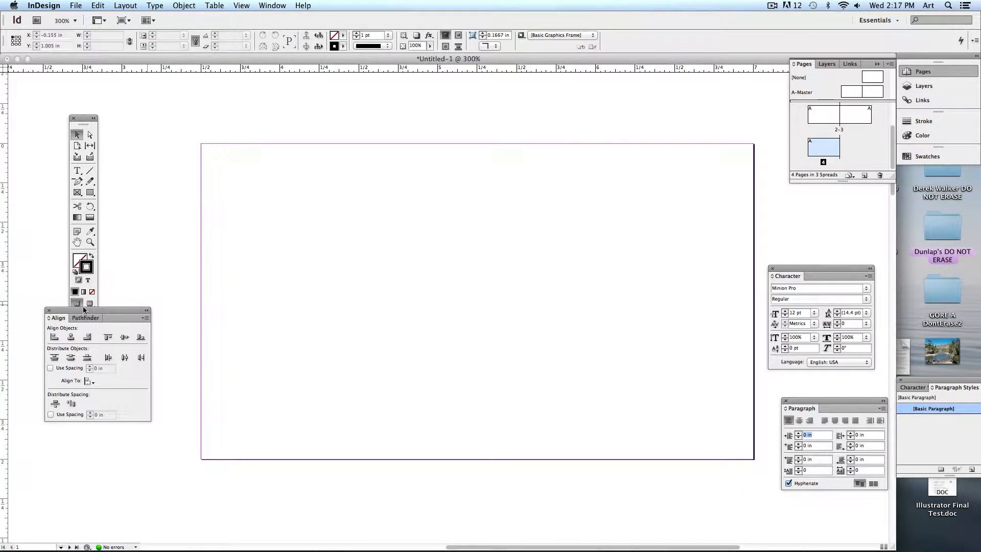
{"action": "left_click_drag", "start_coordinate": [84, 311], "coordinate": [80, 370]}
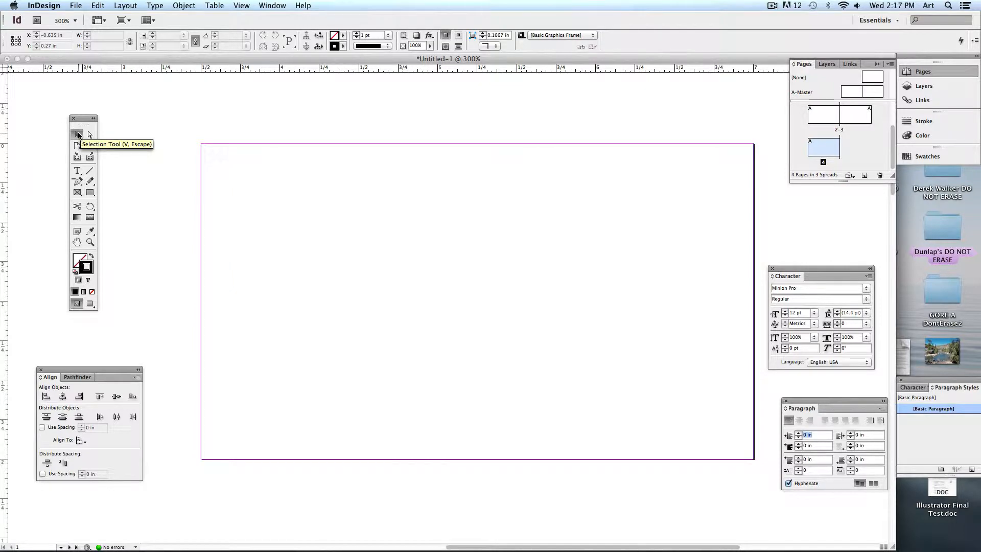
Add the heading 'Endorcine Sports Doctors' in a text frame shrunk to fit and nudged lower.
{"action": "left_click", "coordinate": [77, 172]}
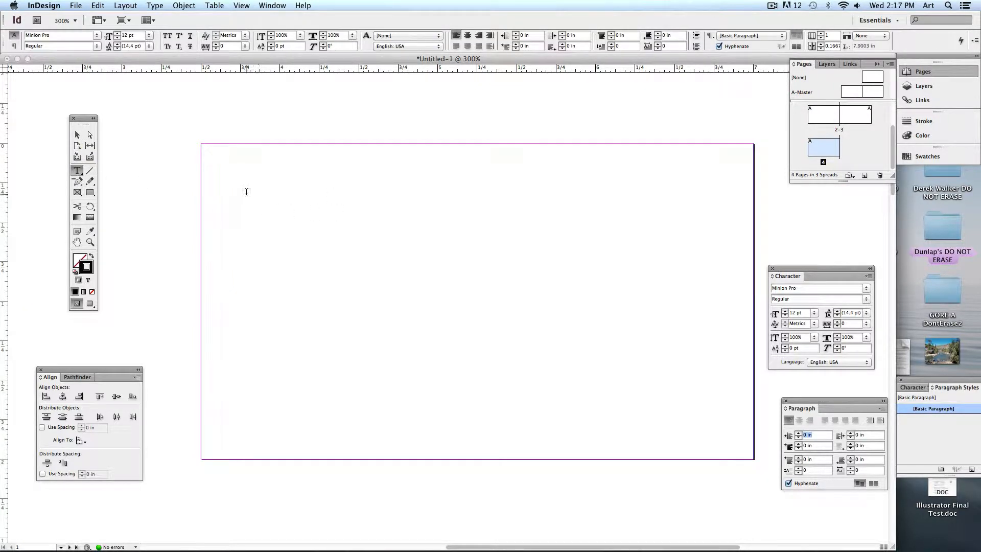
{"action": "left_click_drag", "start_coordinate": [228, 174], "coordinate": [573, 245]}
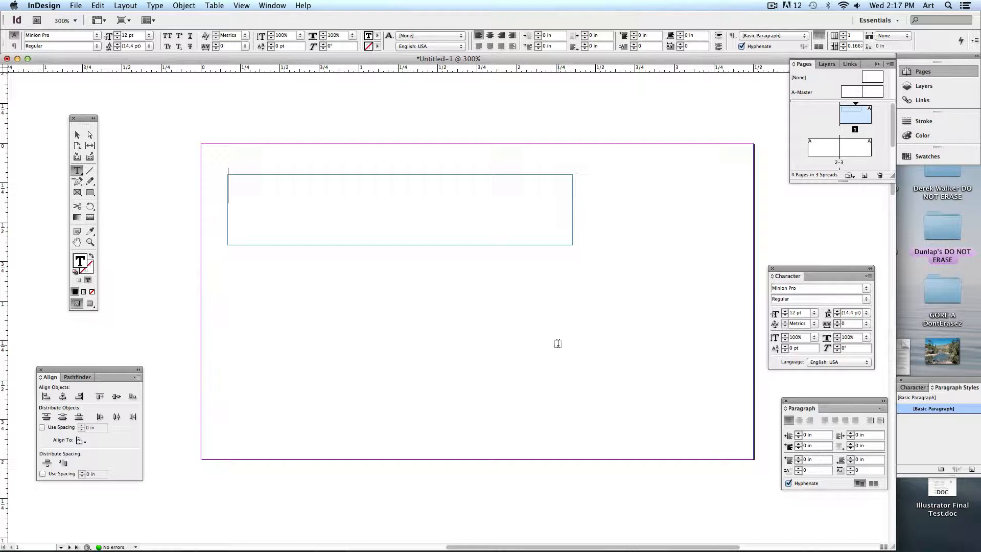
{"action": "type", "text": "Endorcine S"}
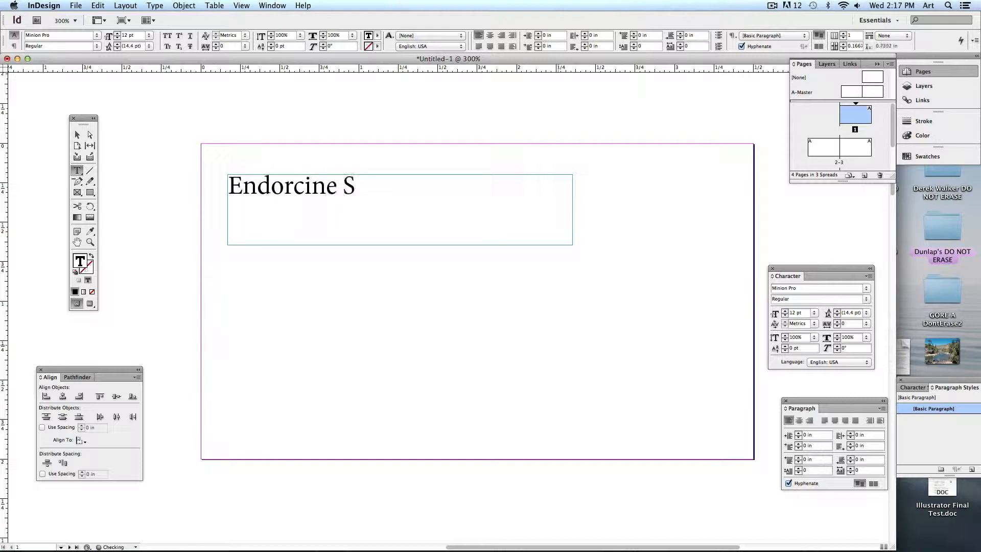
{"action": "type", "text": "ports Doctors"}
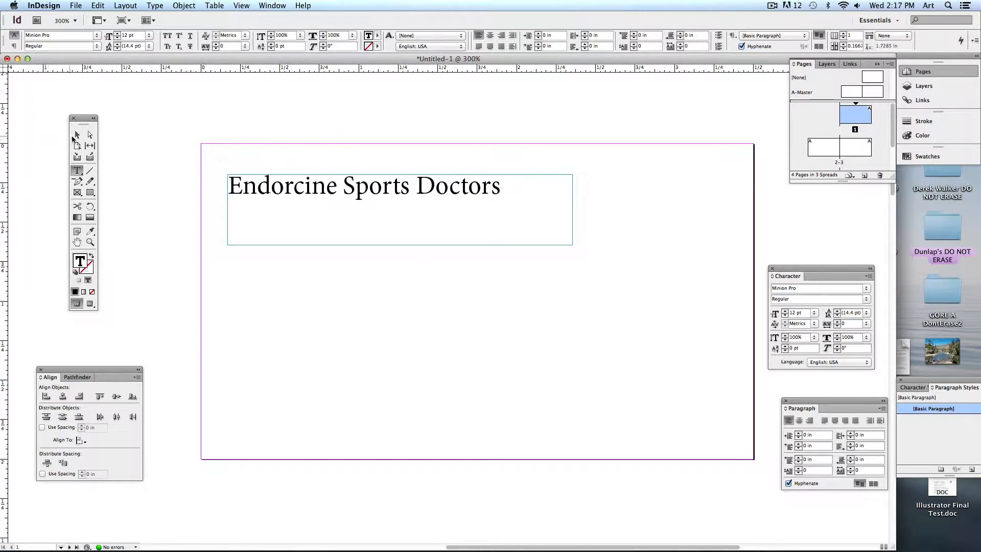
{"action": "left_click", "coordinate": [78, 135]}
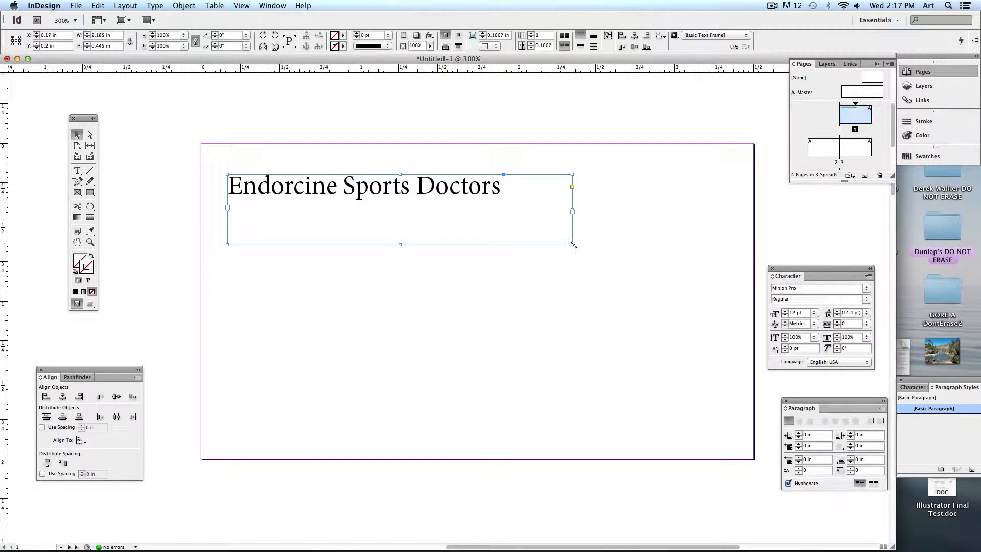
{"action": "left_click_drag", "start_coordinate": [573, 244], "coordinate": [503, 207]}
{"action": "mouse_move", "coordinate": [444, 201]}
{"action": "left_mouse_down"}
{"action": "mouse_move", "coordinate": [442, 294]}
{"action": "mouse_move", "coordinate": [516, 278]}
{"action": "mouse_move", "coordinate": [459, 212]}
{"action": "left_mouse_up"}
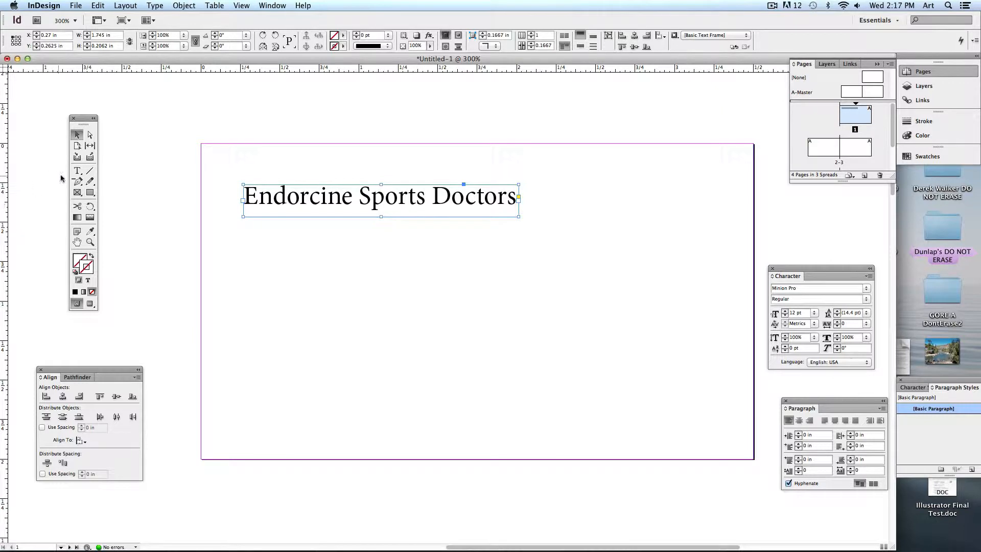
Add the person's name in a new text frame below the heading, trimmed to fit.
{"action": "left_click", "coordinate": [77, 171]}
{"action": "left_click_drag", "start_coordinate": [266, 240], "coordinate": [563, 317]}
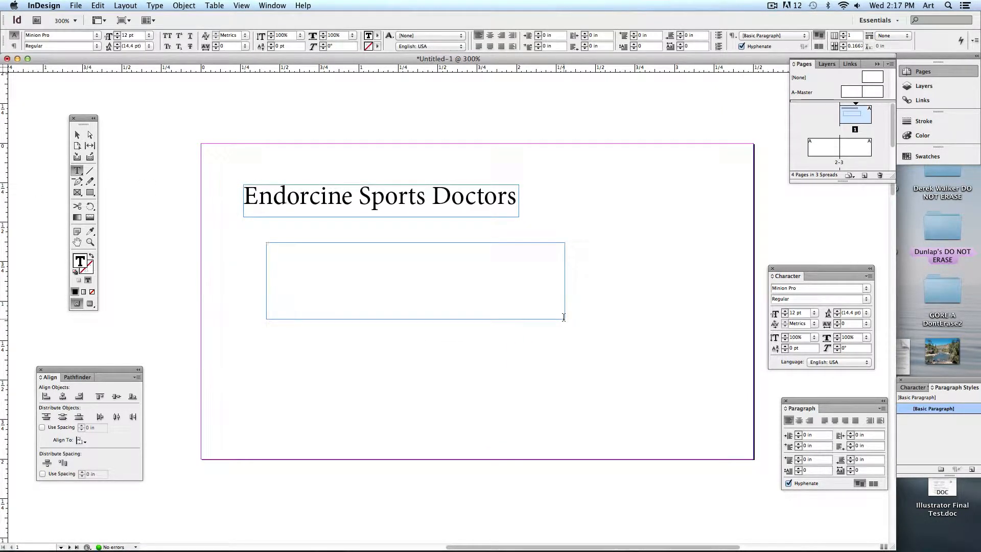
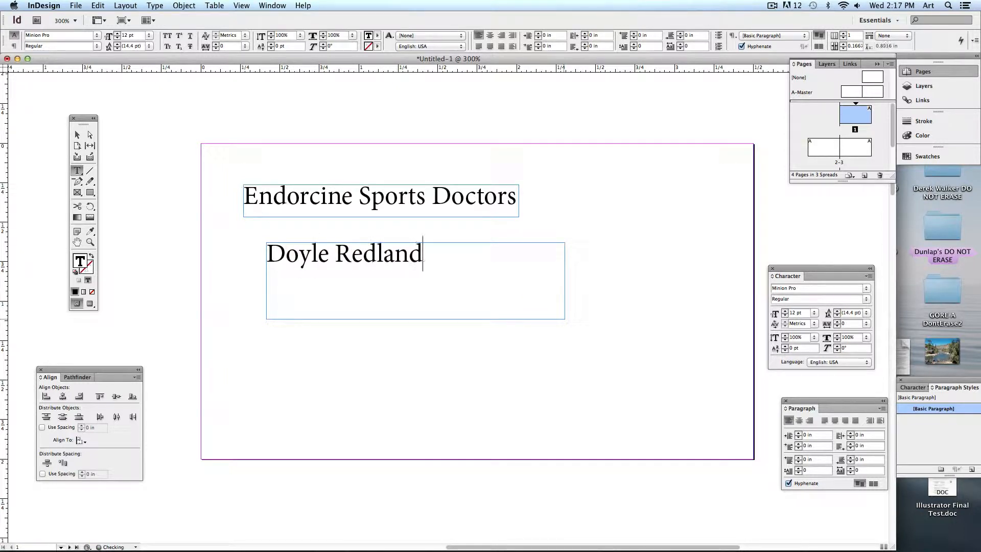
{"action": "left_click", "coordinate": [78, 135]}
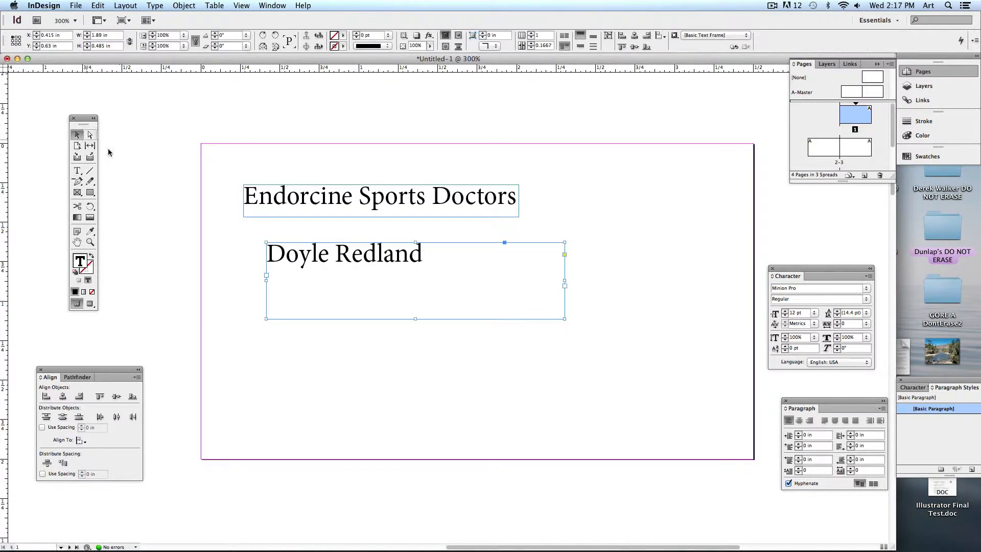
{"action": "left_click_drag", "start_coordinate": [565, 319], "coordinate": [392, 250]}
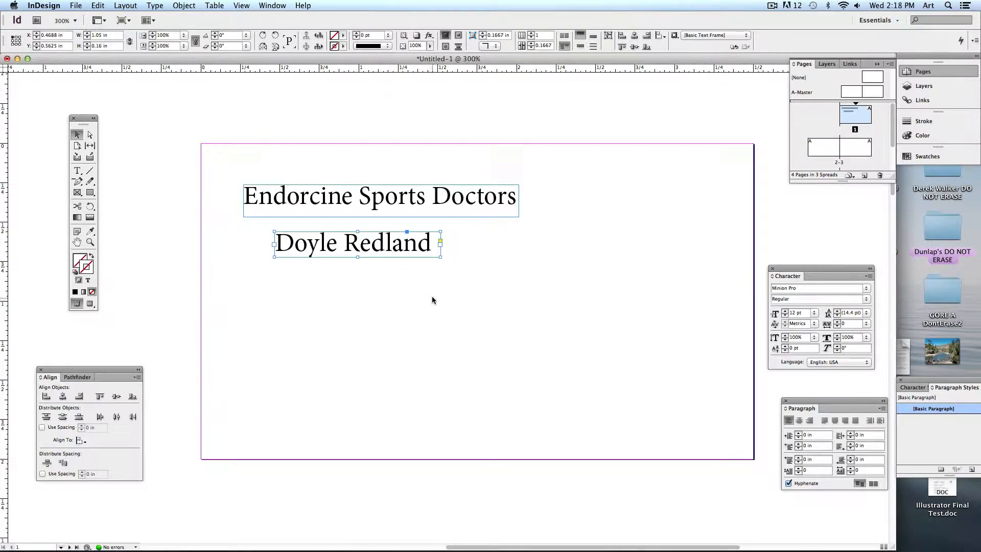
Paste a copy of the name frame, retype it as the street address, and enlarge it to two lines.
{"action": "key", "text": "super+v"}
{"action": "left_click_drag", "start_coordinate": [457, 310], "coordinate": [434, 313]}
{"action": "double_click", "coordinate": [434, 313]}
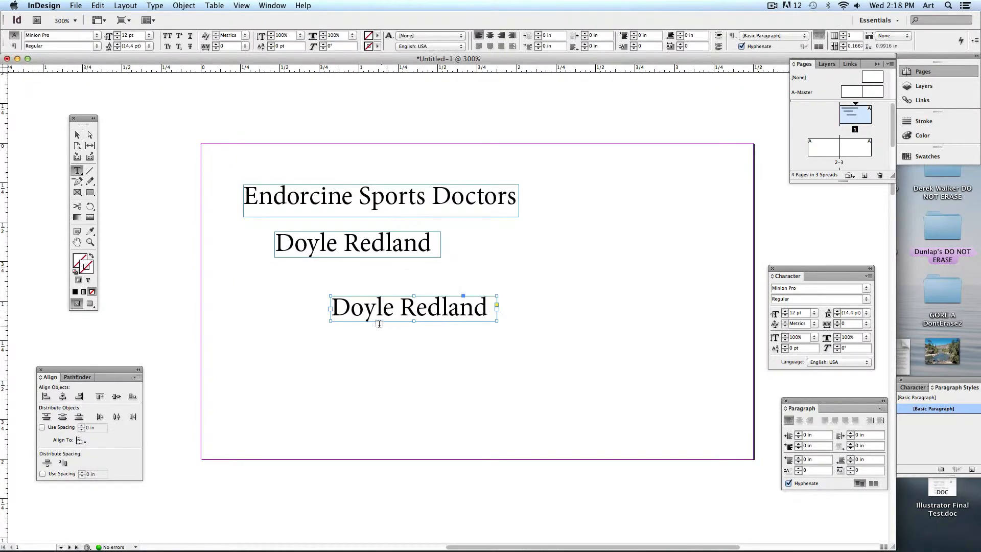
{"action": "left_click_drag", "start_coordinate": [330, 308], "coordinate": [498, 312]}
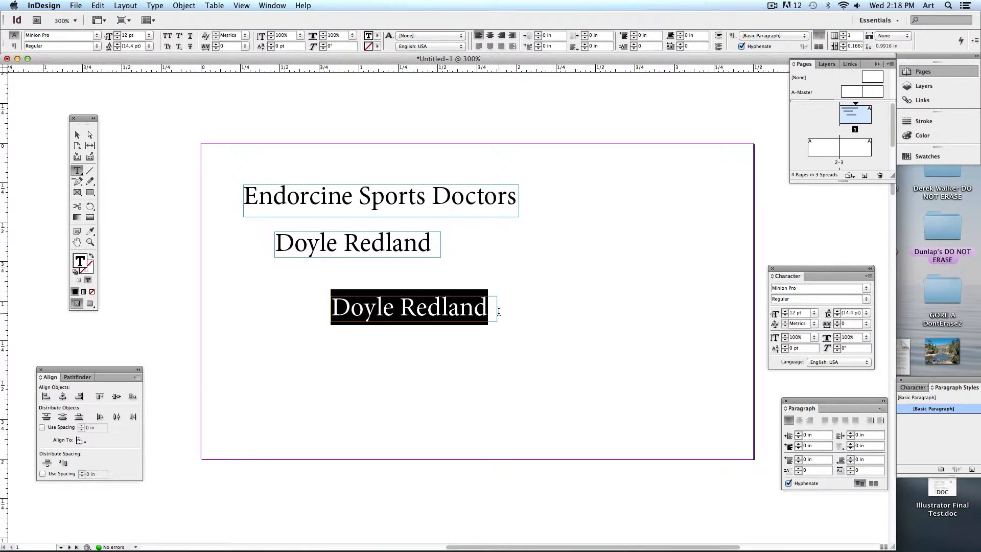
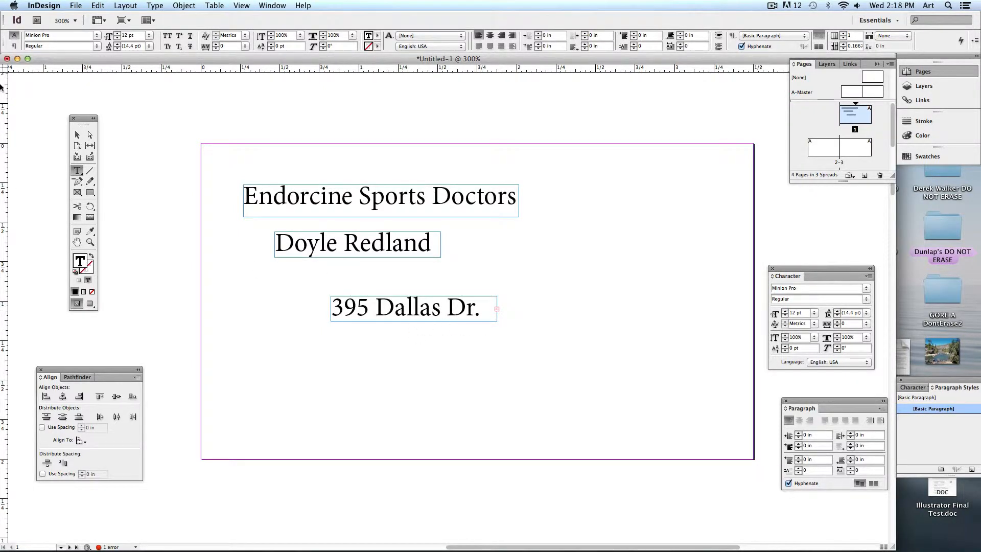
{"action": "left_click", "coordinate": [76, 135]}
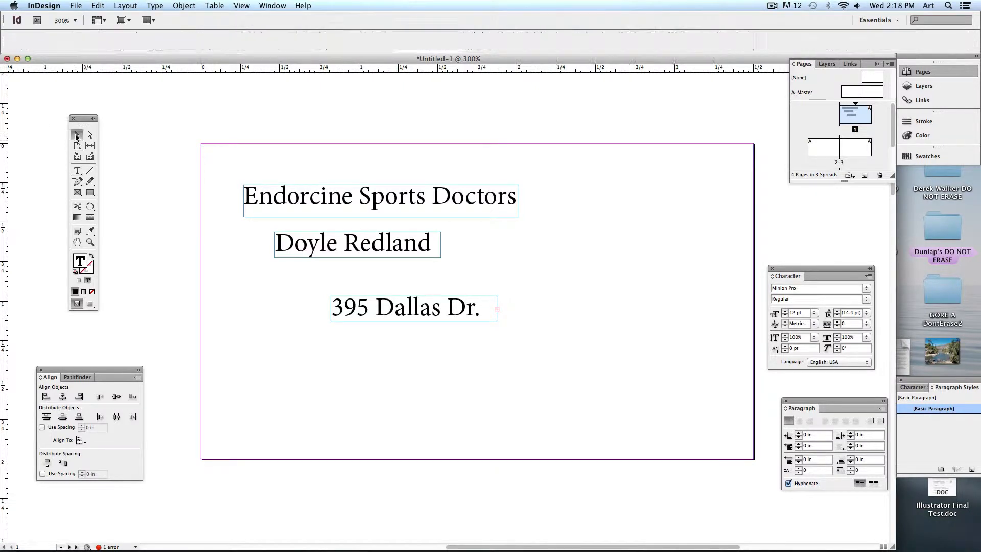
{"action": "left_click", "coordinate": [492, 310]}
{"action": "left_click_drag", "start_coordinate": [497, 320], "coordinate": [554, 432]}
{"action": "left_click", "coordinate": [489, 378]}
Replace a copied frame's text at lower right with the phone number and e-mail address.
{"action": "left_click_drag", "start_coordinate": [621, 423], "coordinate": [632, 436]}
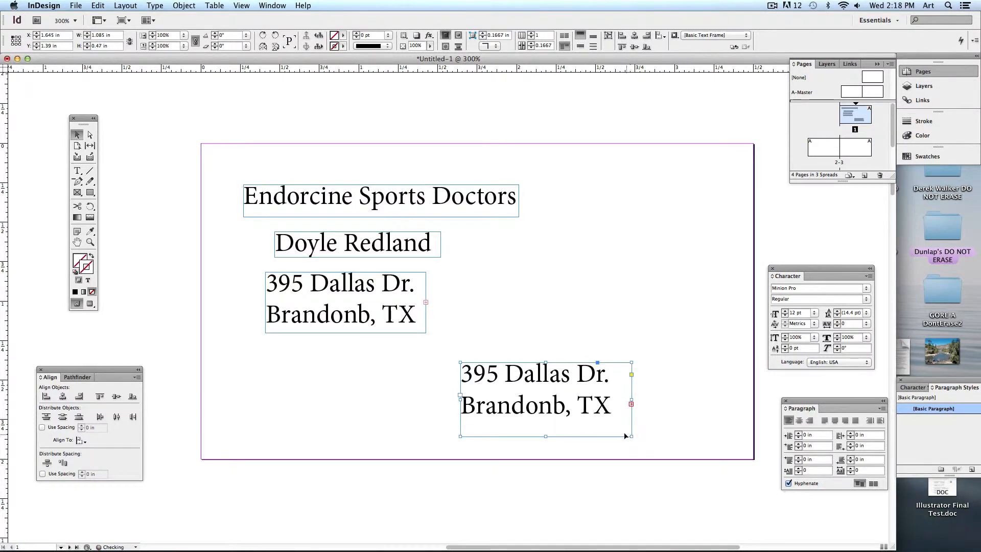
{"action": "double_click", "coordinate": [574, 405]}
{"action": "key", "text": "super+a"}
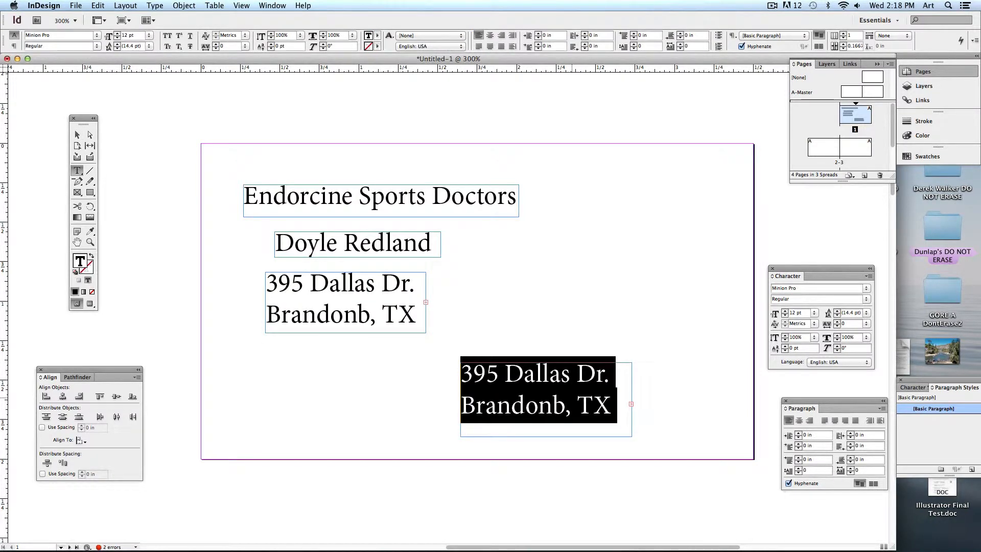
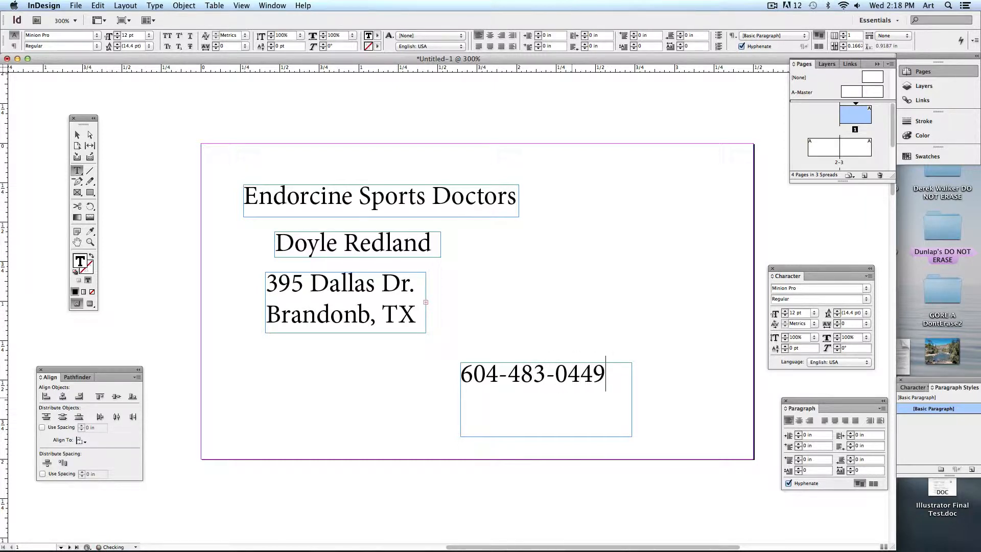
{"action": "key", "text": "Return"}
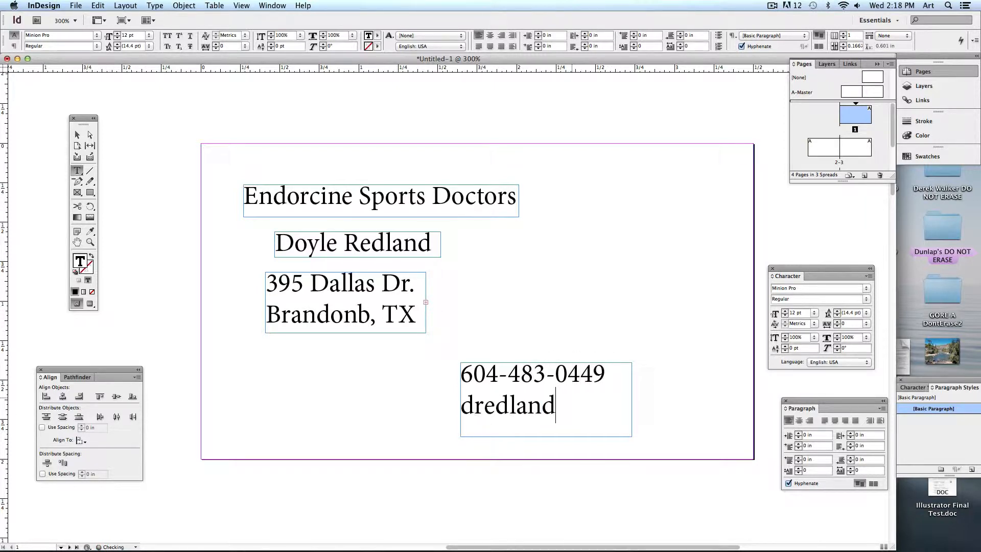
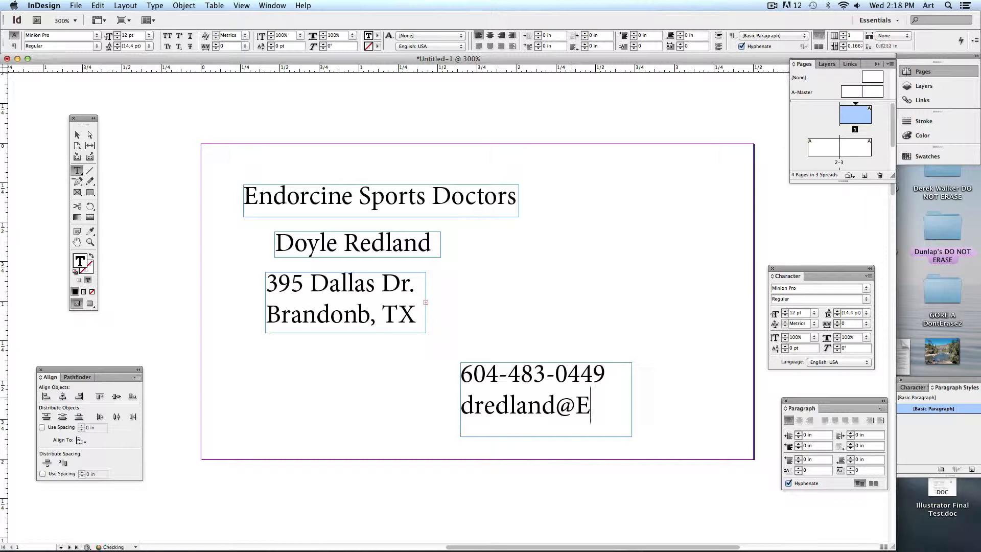
Widen the contact frame to fit the e-mail and the address frame to show the ZIP code.
{"action": "left_click", "coordinate": [76, 136]}
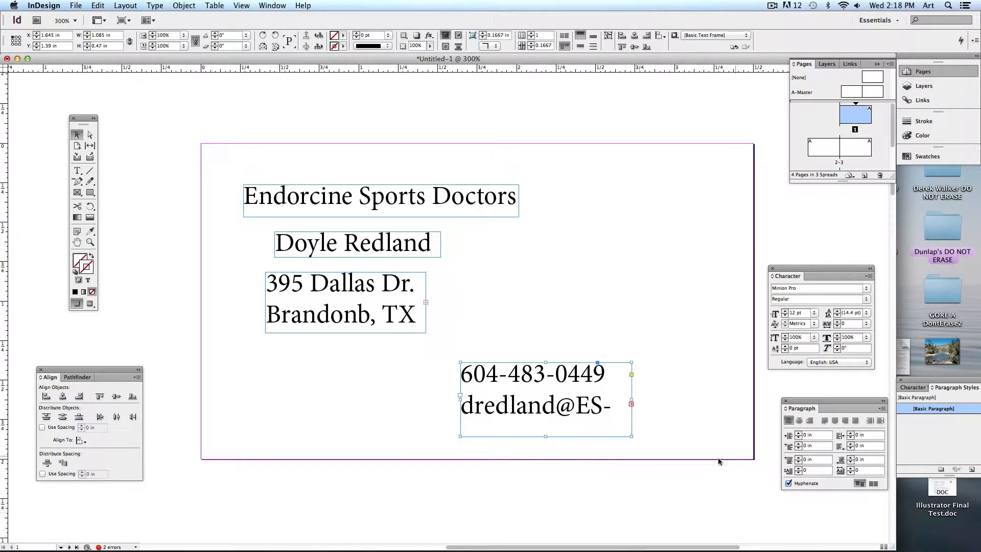
{"action": "left_click_drag", "start_coordinate": [631, 436], "coordinate": [718, 440]}
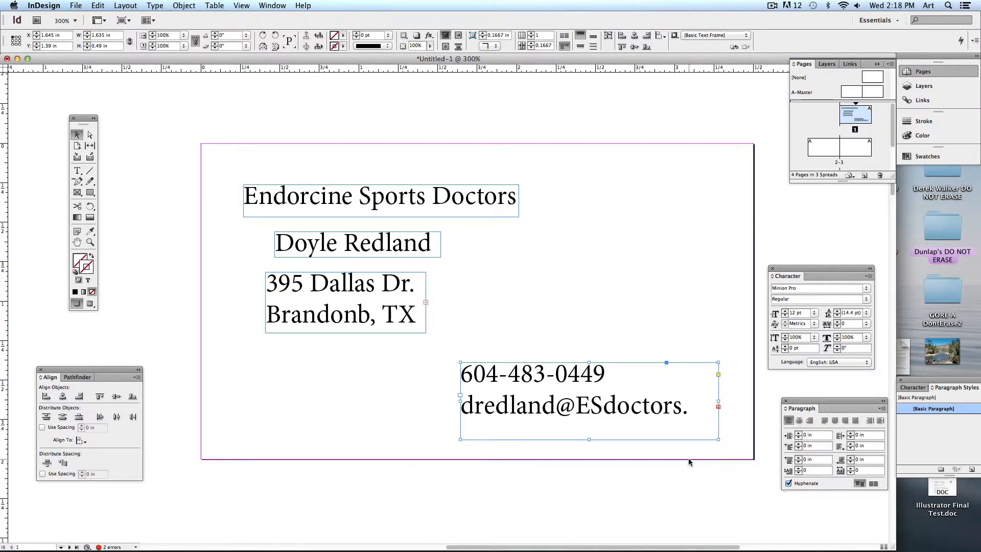
{"action": "left_click", "coordinate": [688, 458]}
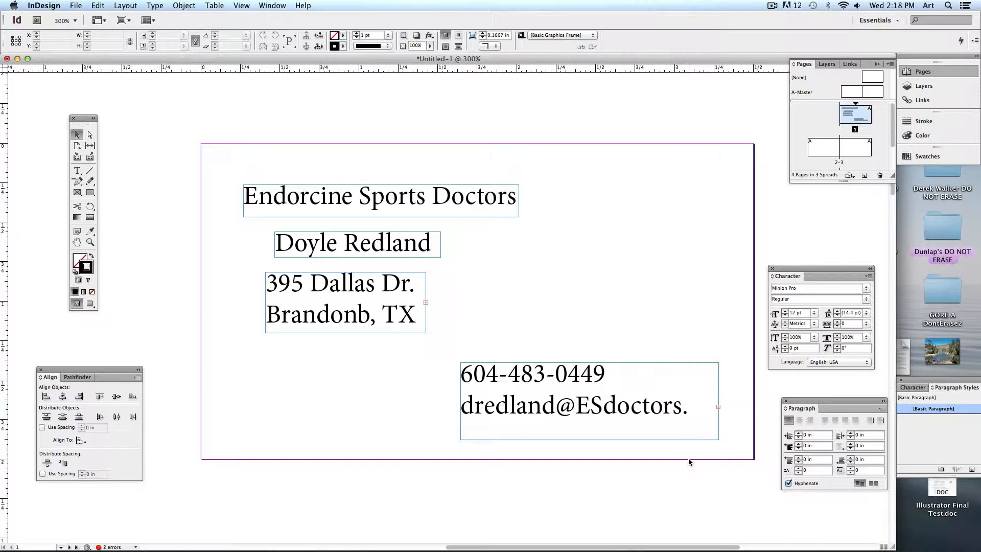
{"action": "left_click", "coordinate": [377, 301]}
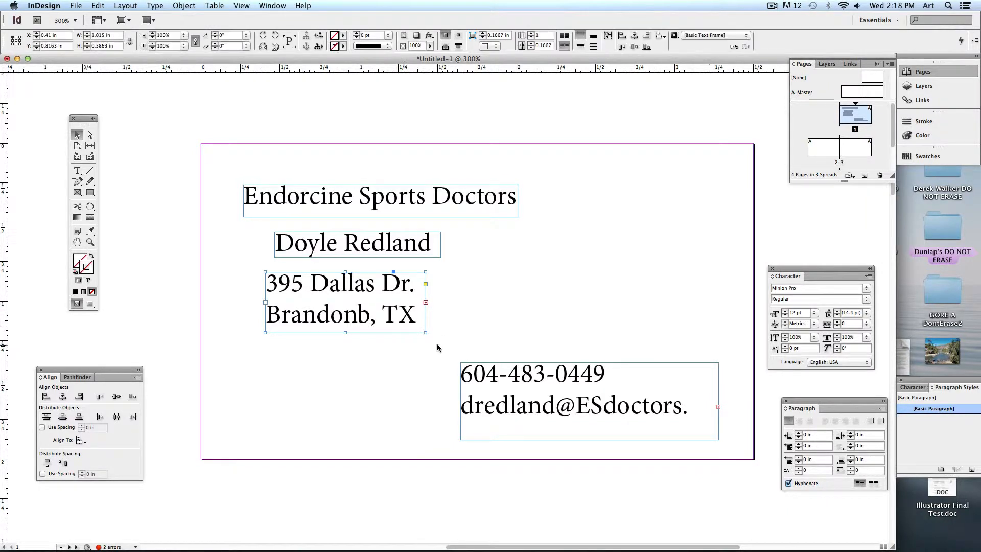
{"action": "left_click_drag", "start_coordinate": [426, 332], "coordinate": [502, 337]}
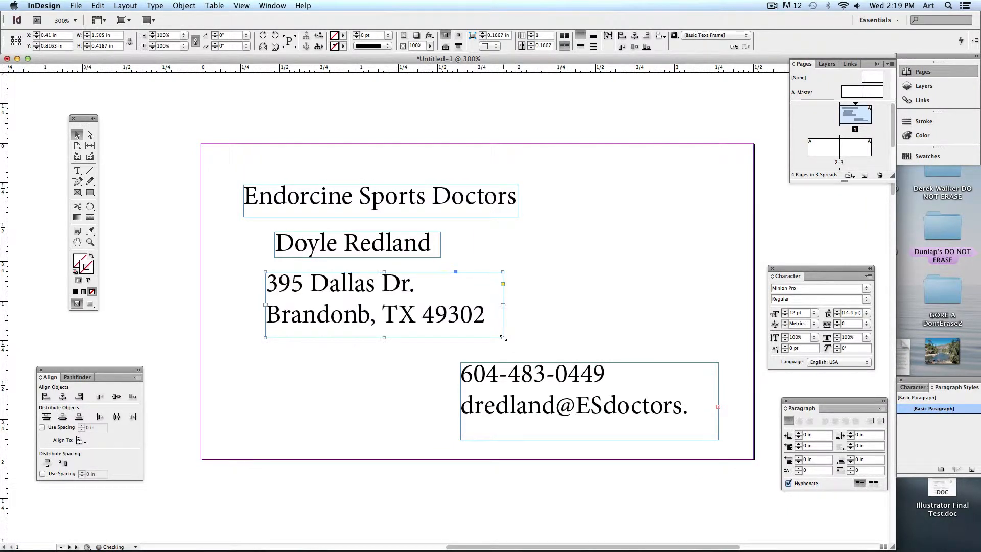
{"action": "left_click", "coordinate": [543, 332]}
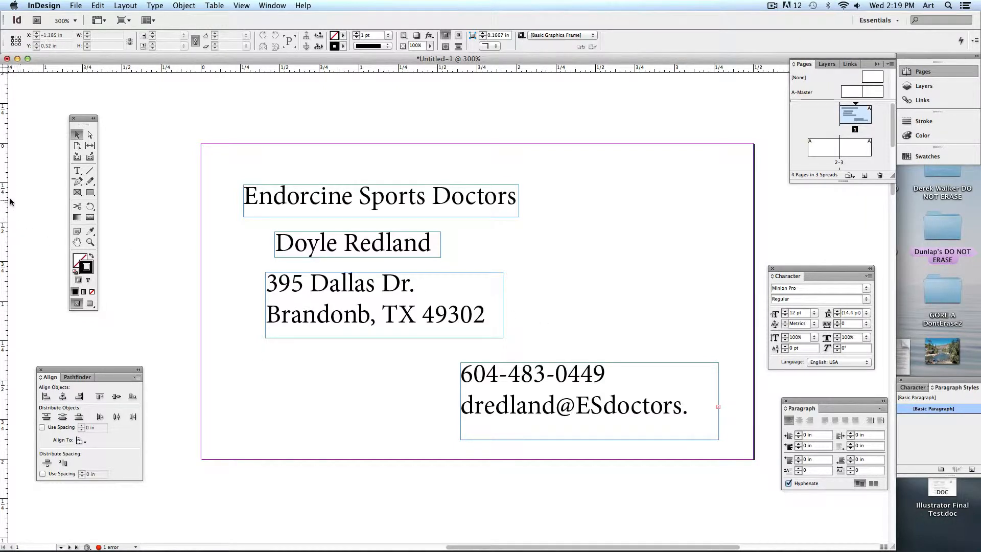
{"action": "left_click", "coordinate": [77, 170]}
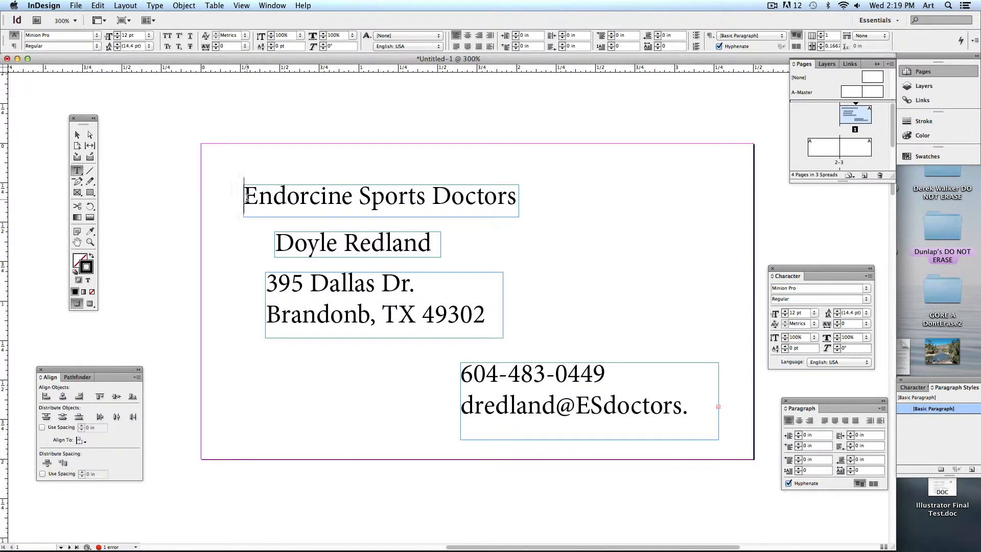
Set the 'Endorcine Sports Doctors' heading in ATC Oak Bold.
{"action": "left_click_drag", "start_coordinate": [243, 197], "coordinate": [525, 196]}
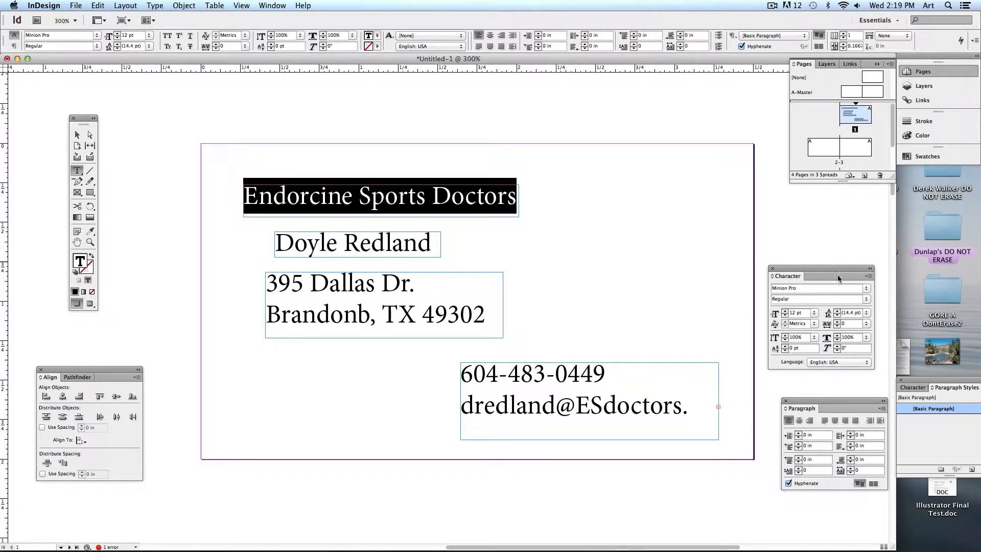
{"action": "left_click_drag", "start_coordinate": [839, 277], "coordinate": [831, 257]}
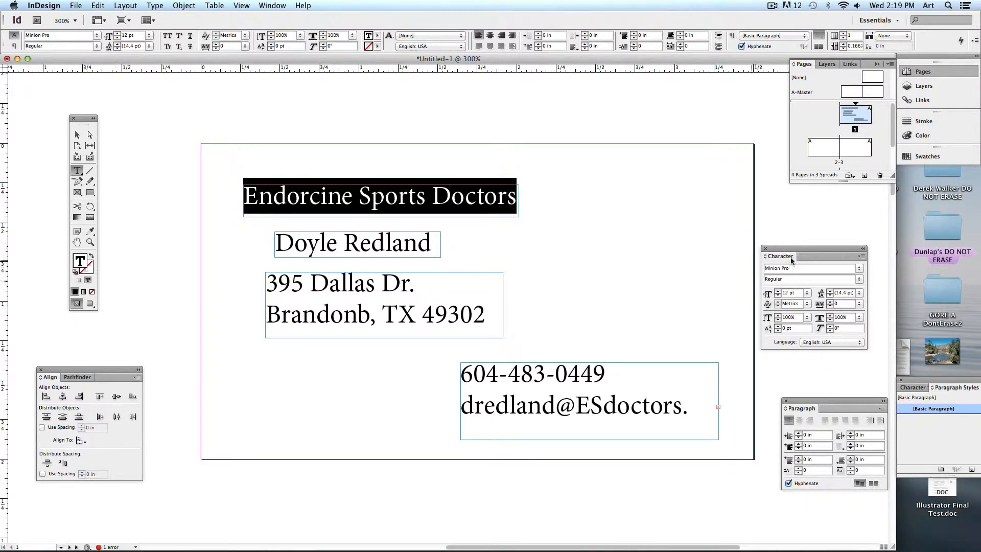
{"action": "left_click", "coordinate": [858, 269]}
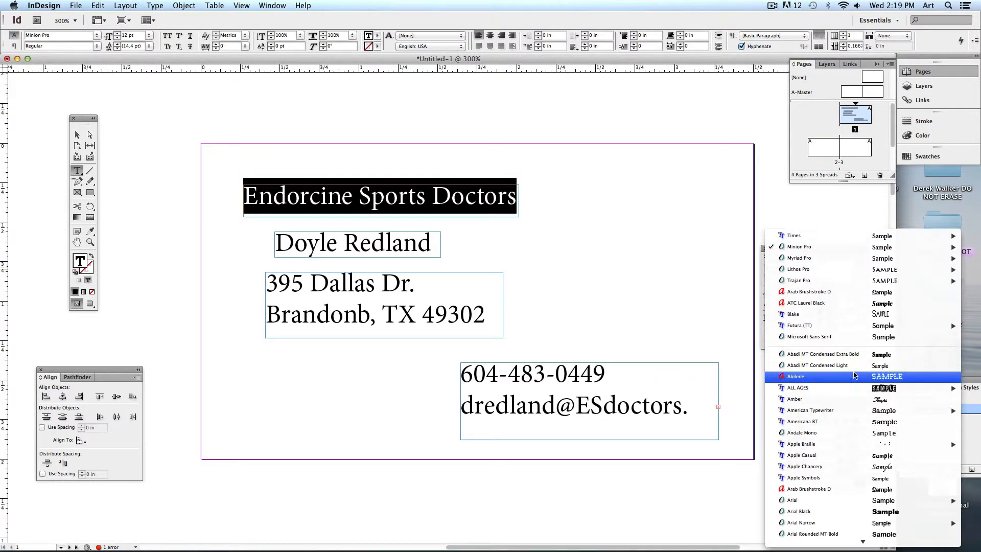
{"action": "scroll", "coordinate": [854, 376], "scroll_direction": "down", "scroll_amount": 10}
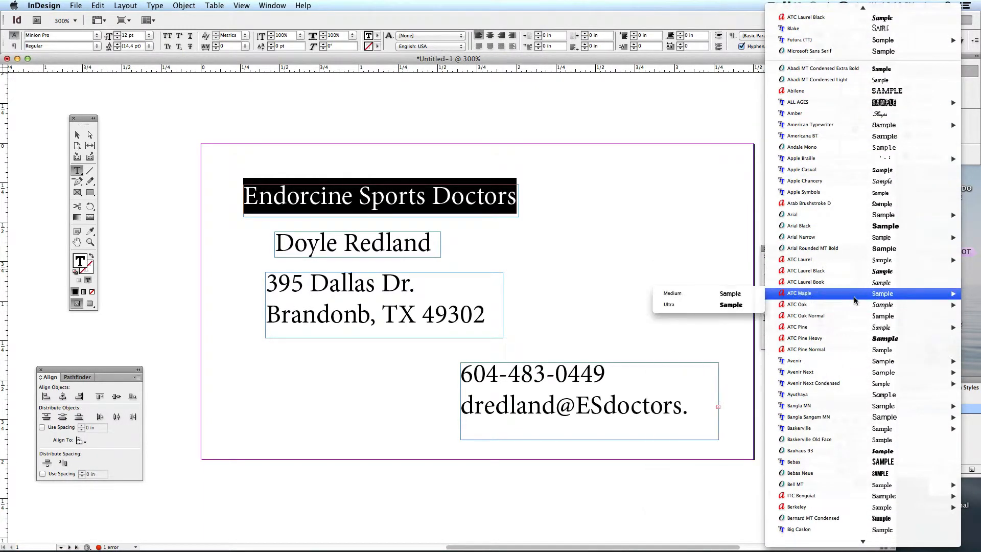
{"action": "mouse_move", "coordinate": [832, 306]}
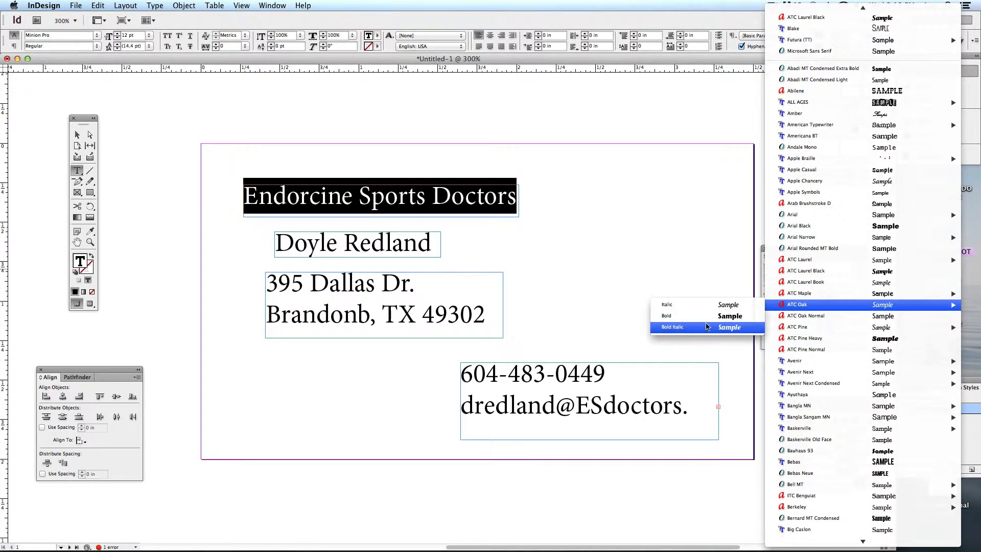
{"action": "left_click", "coordinate": [704, 317]}
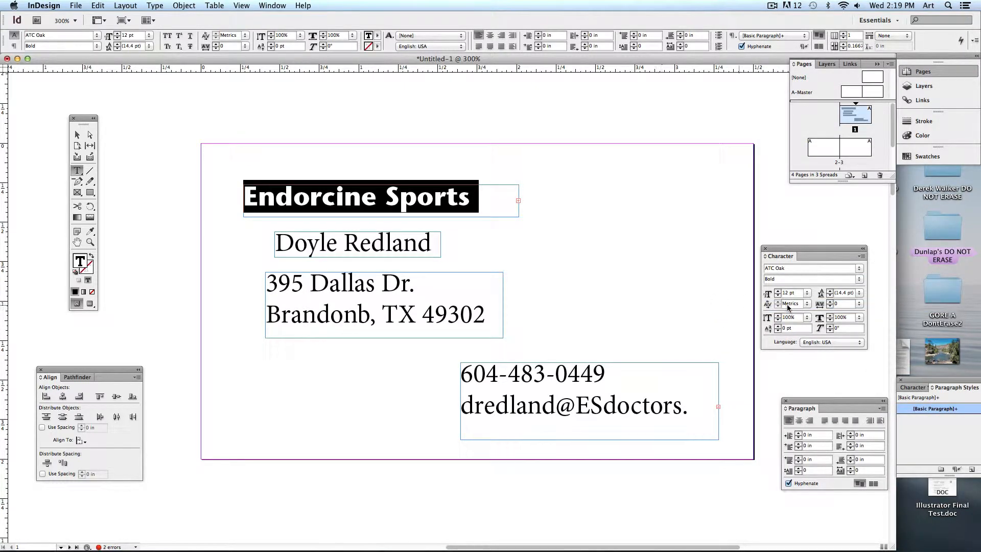
{"action": "left_click", "coordinate": [77, 135]}
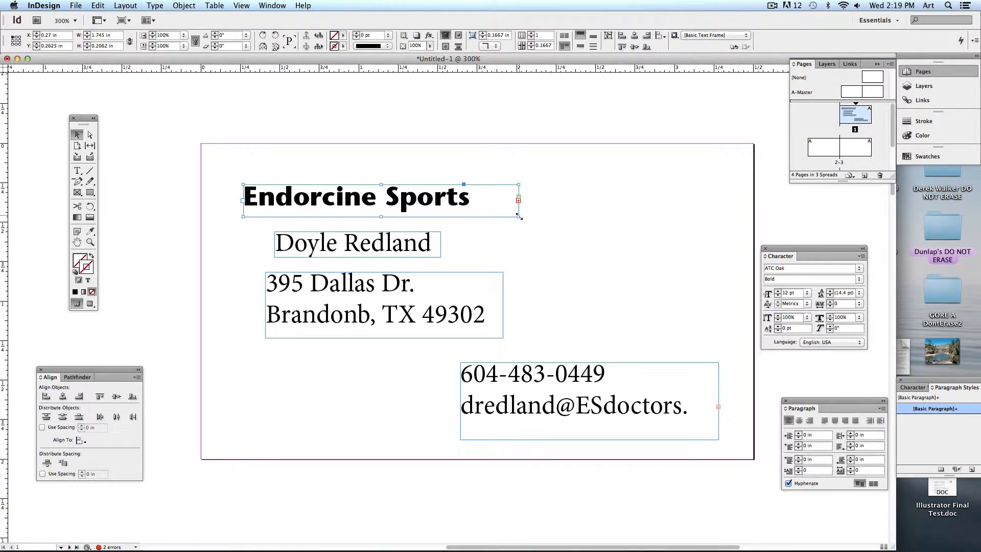
{"action": "left_click_drag", "start_coordinate": [518, 216], "coordinate": [600, 218]}
{"action": "key", "text": "super+z"}
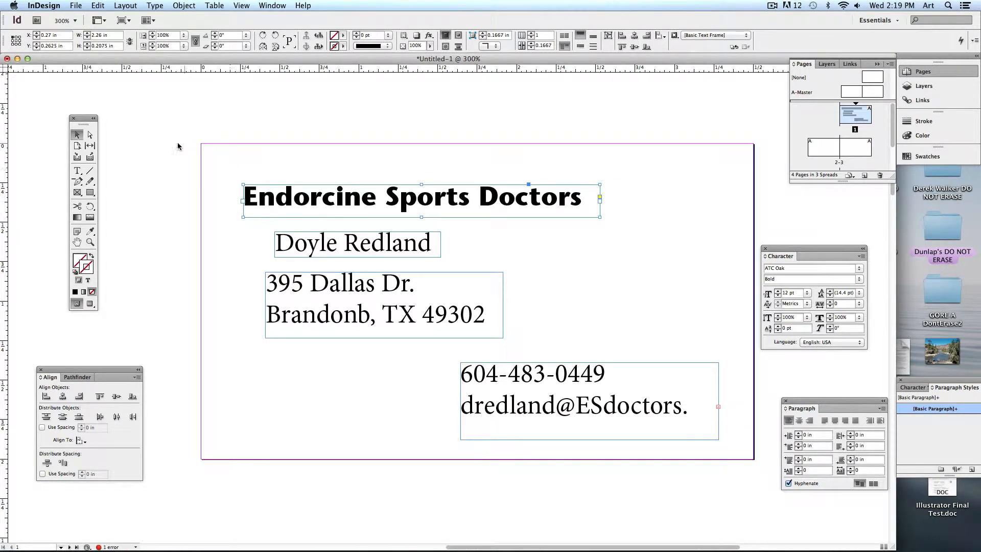
Enlarge the heading to 17 pt and widen its frame so 'Doctors' fits, moving it up slightly.
{"action": "left_click", "coordinate": [77, 170]}
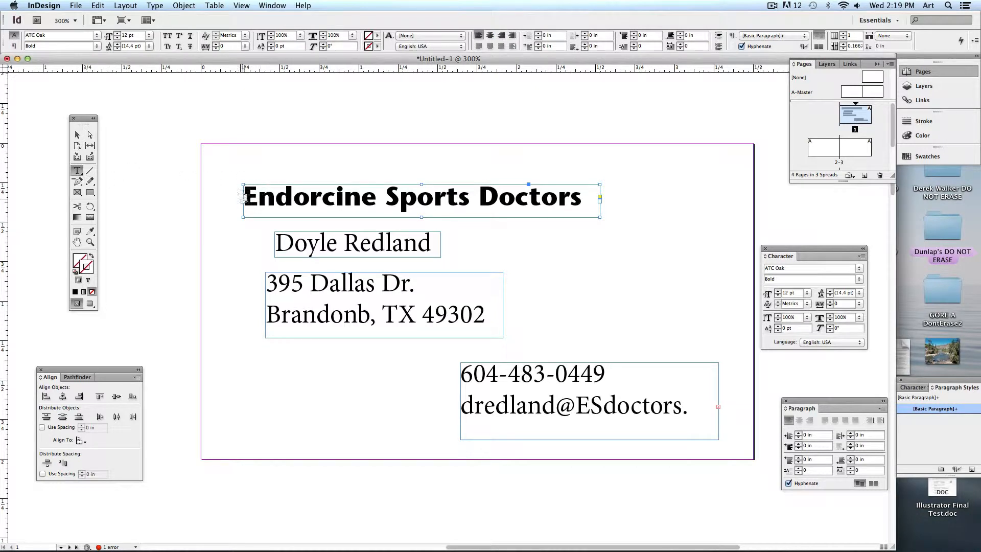
{"action": "left_click_drag", "start_coordinate": [245, 198], "coordinate": [625, 197]}
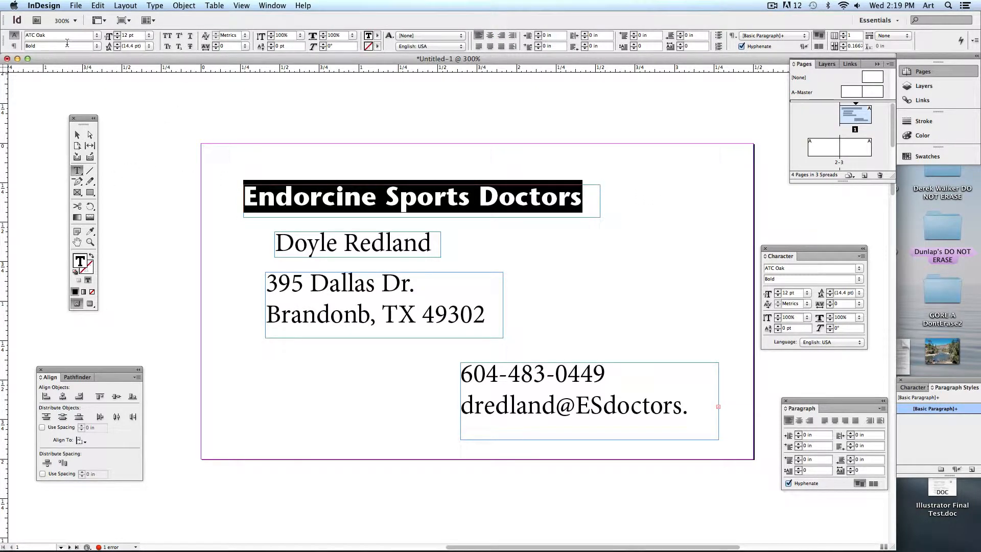
{"action": "left_click", "coordinate": [49, 36]}
{"action": "left_click", "coordinate": [117, 33]}
{"action": "left_click", "coordinate": [117, 33]}
{"action": "left_click", "coordinate": [117, 34]}
{"action": "left_click", "coordinate": [117, 33]}
{"action": "left_click", "coordinate": [117, 34]}
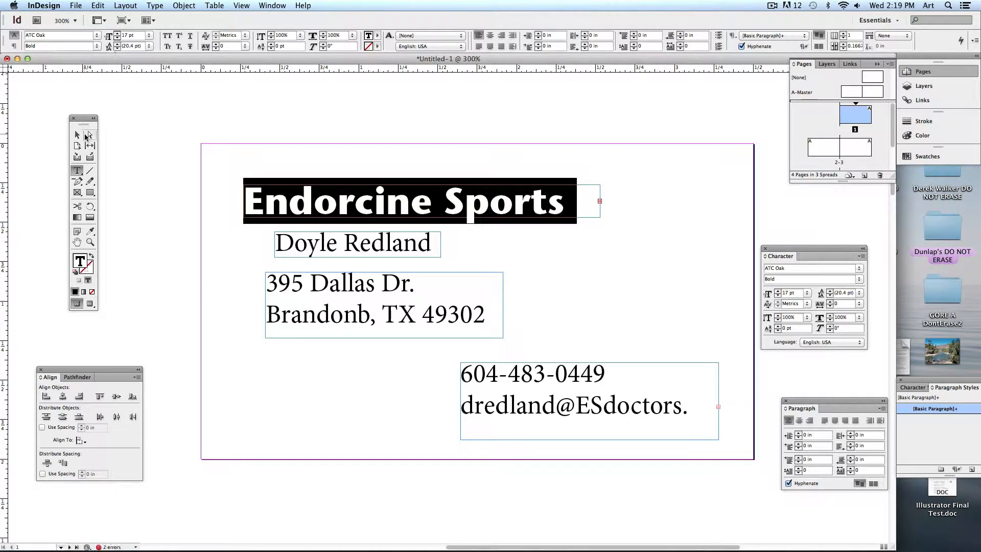
{"action": "left_click", "coordinate": [77, 134]}
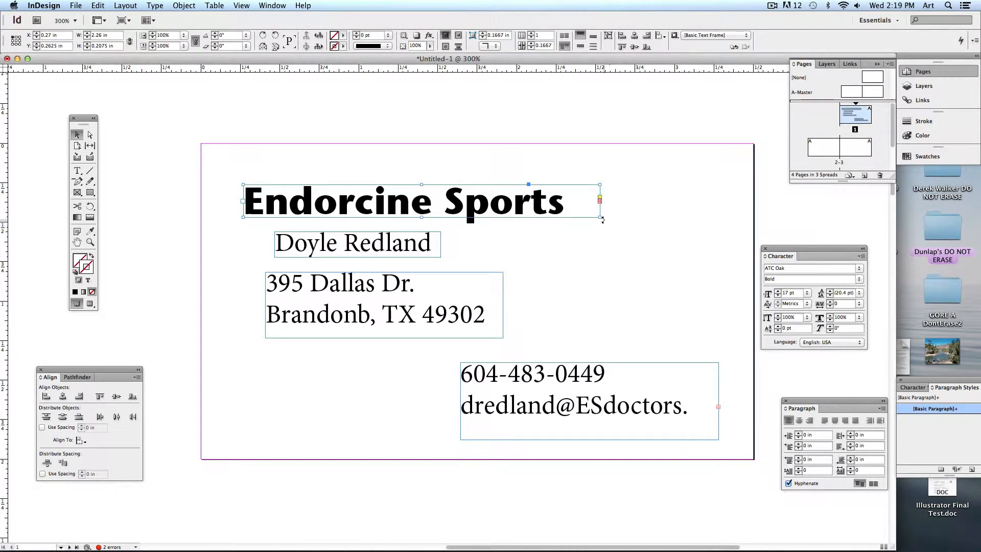
{"action": "left_click_drag", "start_coordinate": [602, 219], "coordinate": [733, 224]}
{"action": "left_click_drag", "start_coordinate": [626, 205], "coordinate": [620, 188]}
{"action": "left_click", "coordinate": [626, 322]}
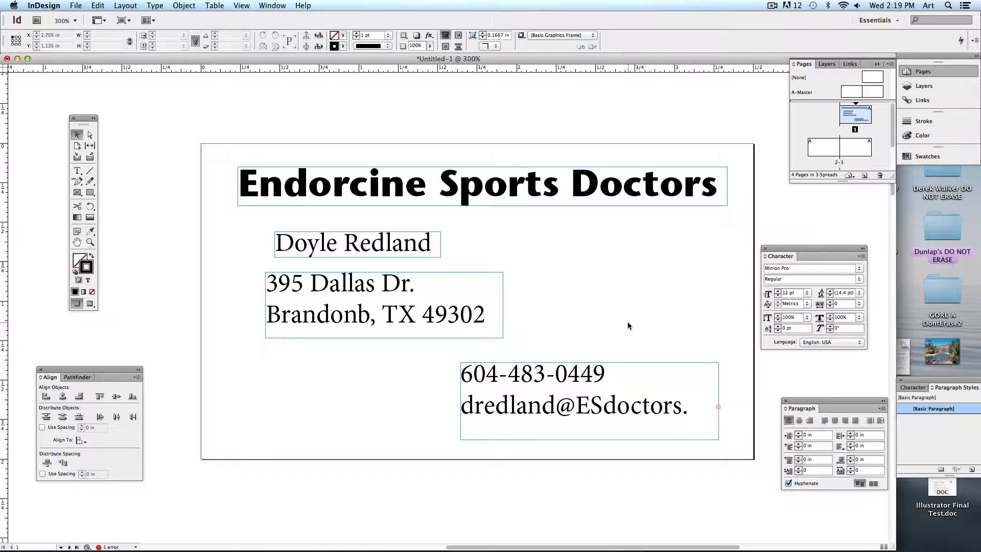
Resize the phone and e-mail frame to show the full .org address, undo the scaling, and shift it left.
{"action": "left_click", "coordinate": [611, 394]}
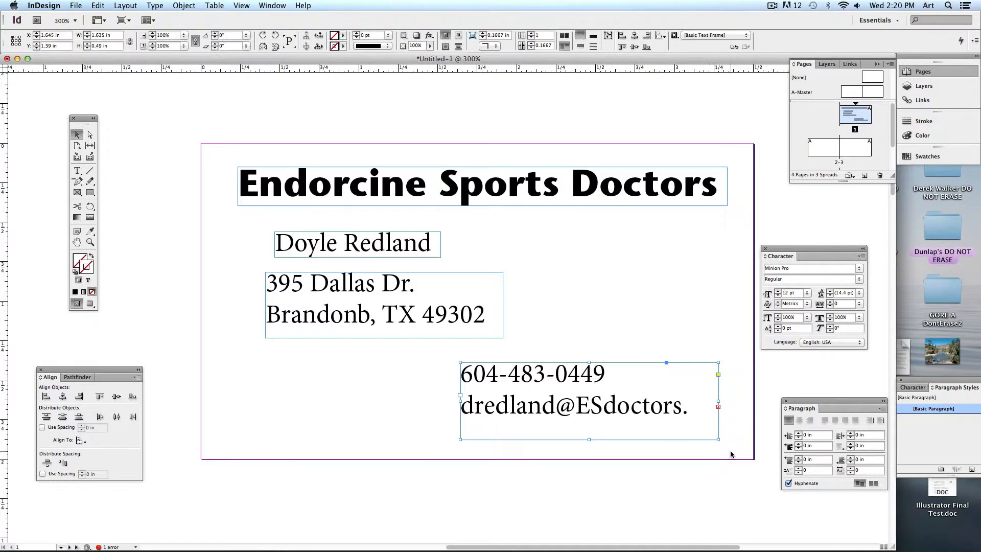
{"action": "left_click_drag", "start_coordinate": [674, 429], "coordinate": [746, 427]}
{"action": "left_click_drag", "start_coordinate": [644, 395], "coordinate": [624, 408]}
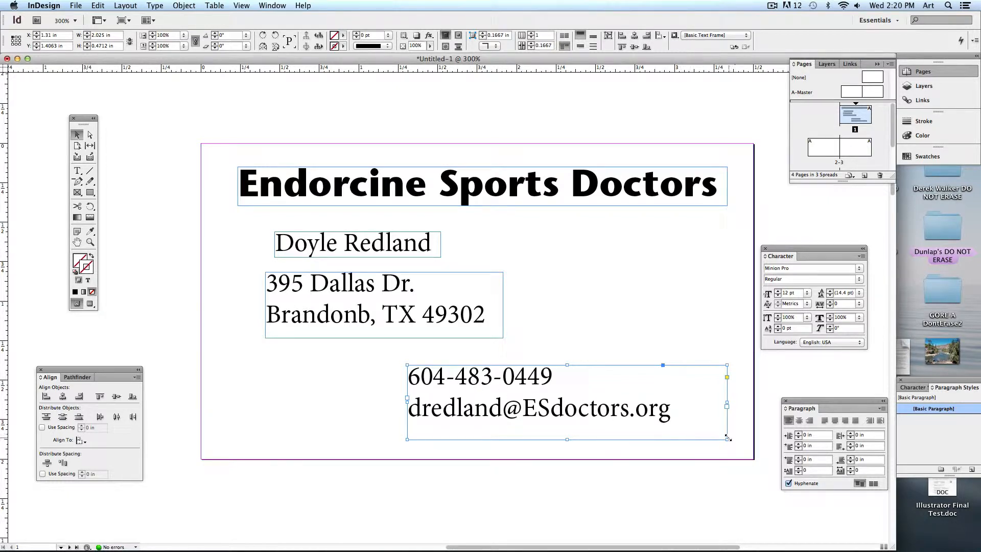
{"action": "left_click_drag", "start_coordinate": [726, 439], "coordinate": [697, 434]}
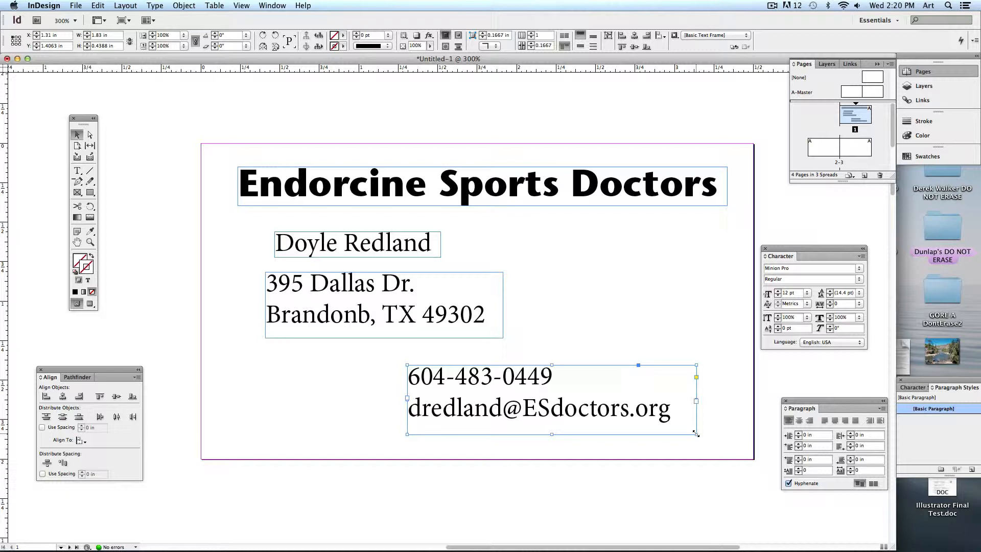
{"action": "left_click_drag", "start_coordinate": [695, 434], "coordinate": [600, 410]}
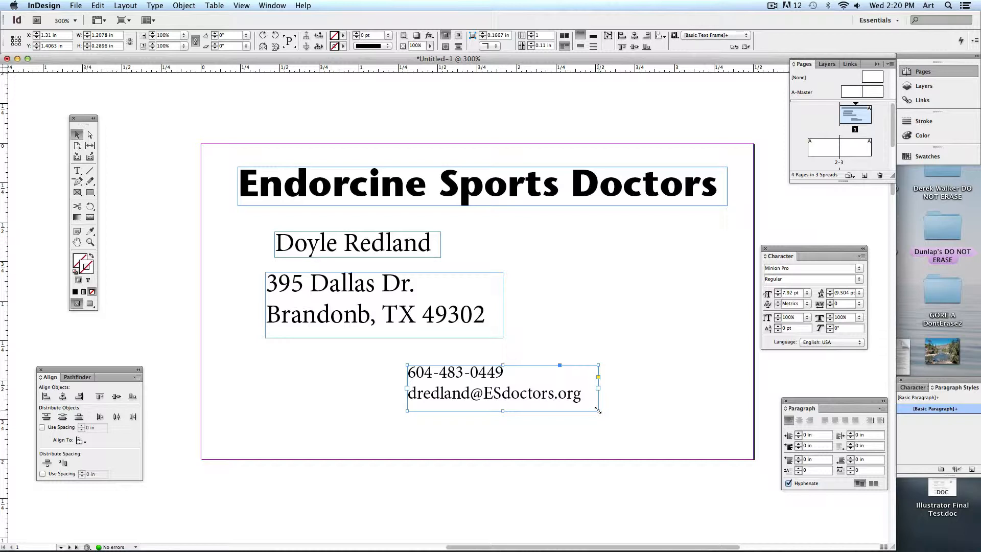
{"action": "left_click_drag", "start_coordinate": [598, 410], "coordinate": [518, 445]}
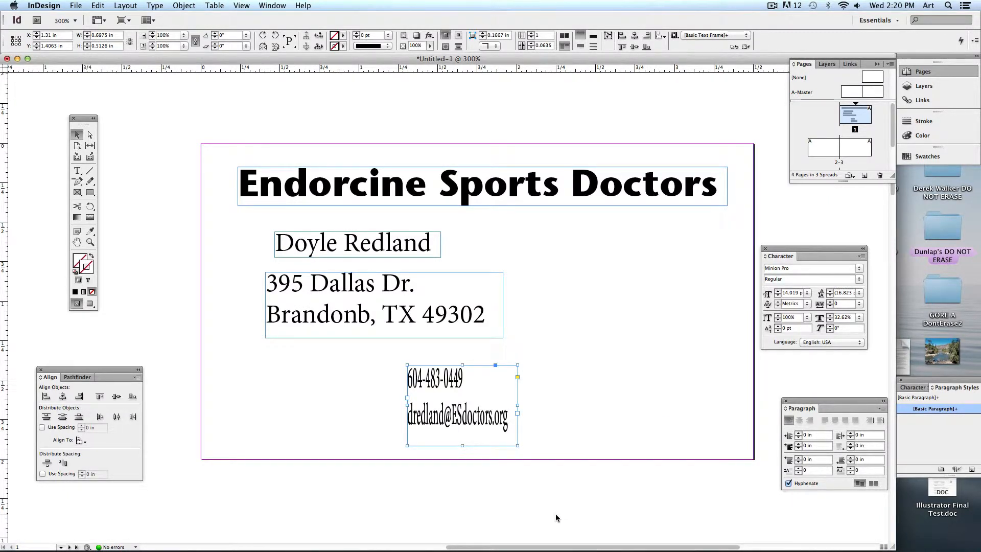
{"action": "key", "text": "super+z"}
{"action": "left_click_drag", "start_coordinate": [648, 421], "coordinate": [585, 408]}
{"action": "left_click_drag", "start_coordinate": [499, 391], "coordinate": [390, 389]}
{"action": "left_click", "coordinate": [624, 434]}
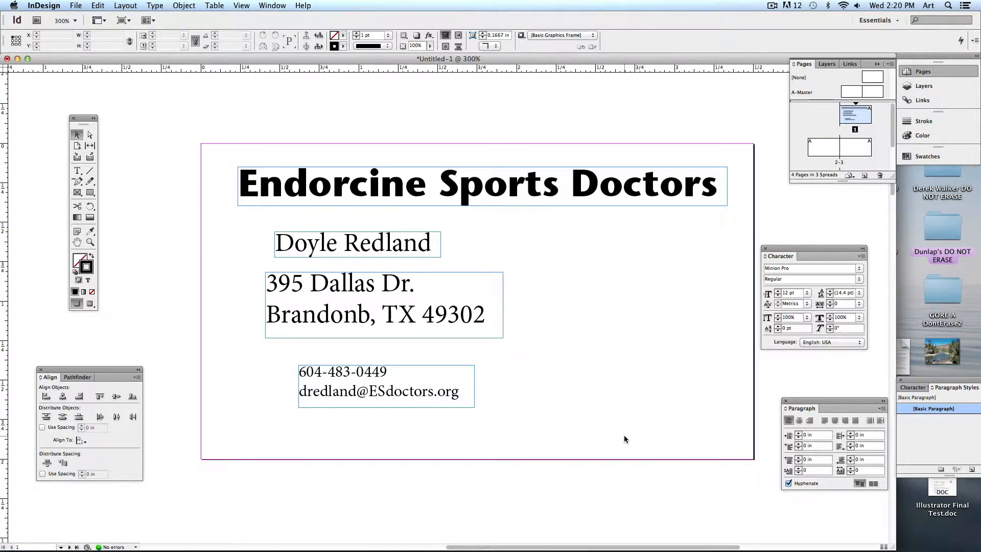
Set the name line in Lithos Pro Regular and widen its frame to keep it on one line.
{"action": "key", "text": "t"}
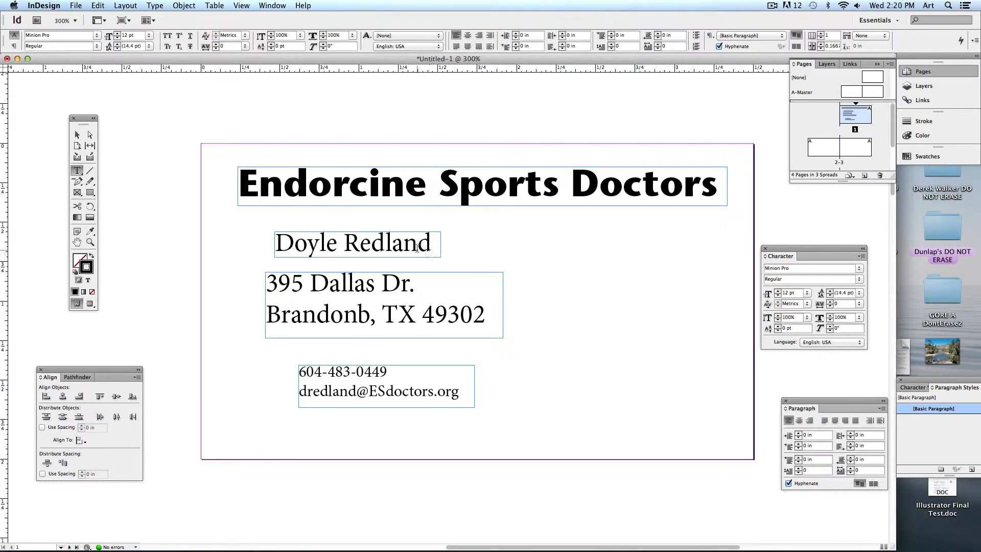
{"action": "triple_click", "coordinate": [414, 250]}
{"action": "left_click", "coordinate": [96, 36]}
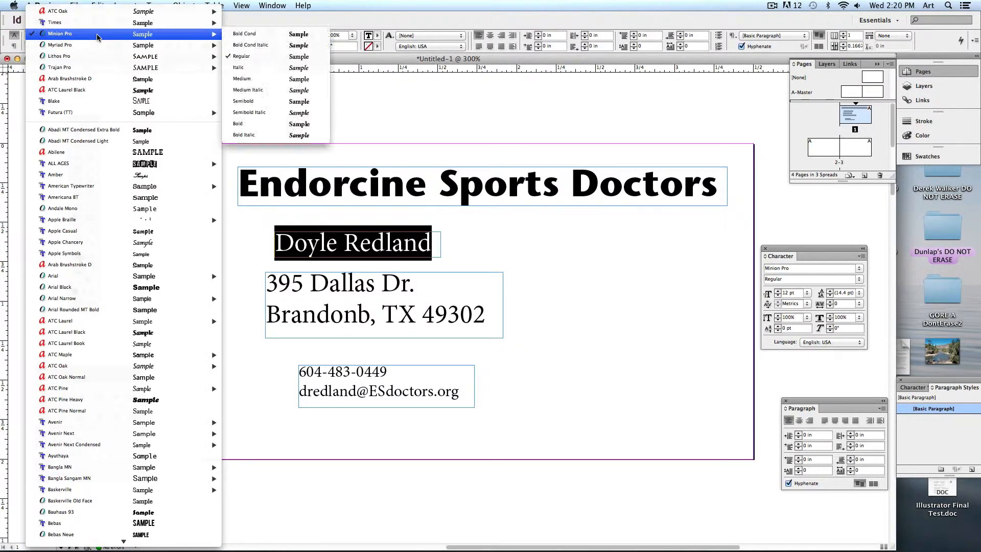
{"action": "mouse_move", "coordinate": [214, 56]}
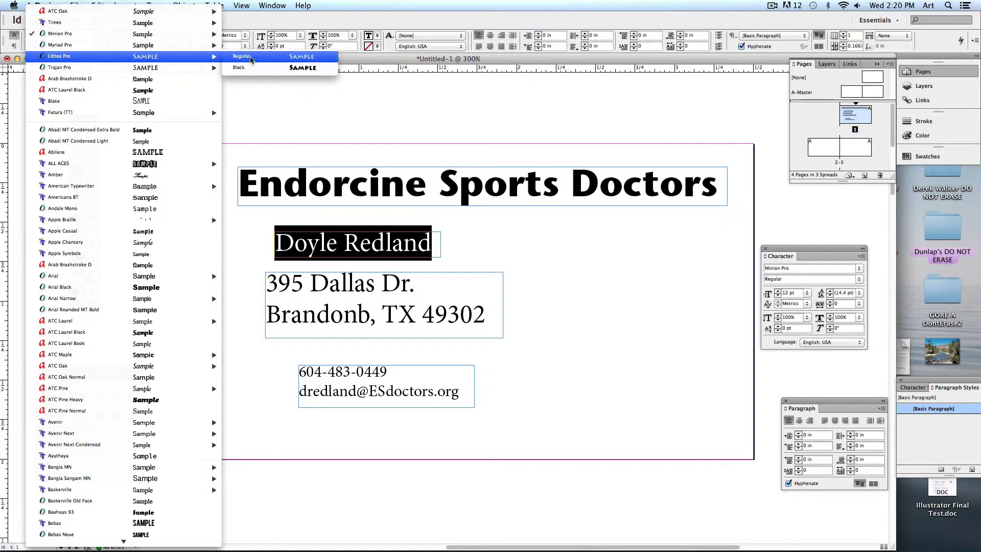
{"action": "left_click", "coordinate": [251, 58]}
{"action": "left_click", "coordinate": [77, 135]}
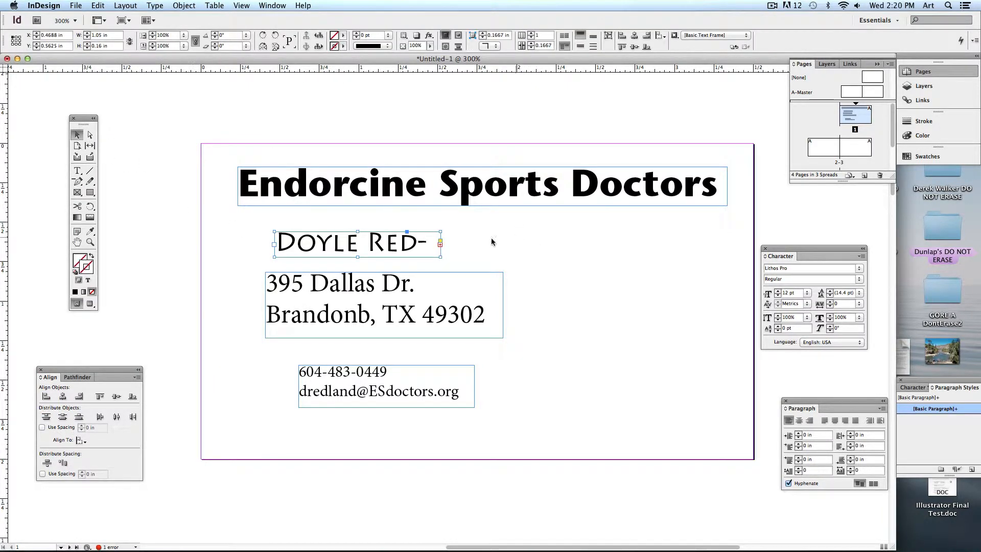
{"action": "left_click_drag", "start_coordinate": [440, 256], "coordinate": [498, 256]}
{"action": "left_click", "coordinate": [573, 358]}
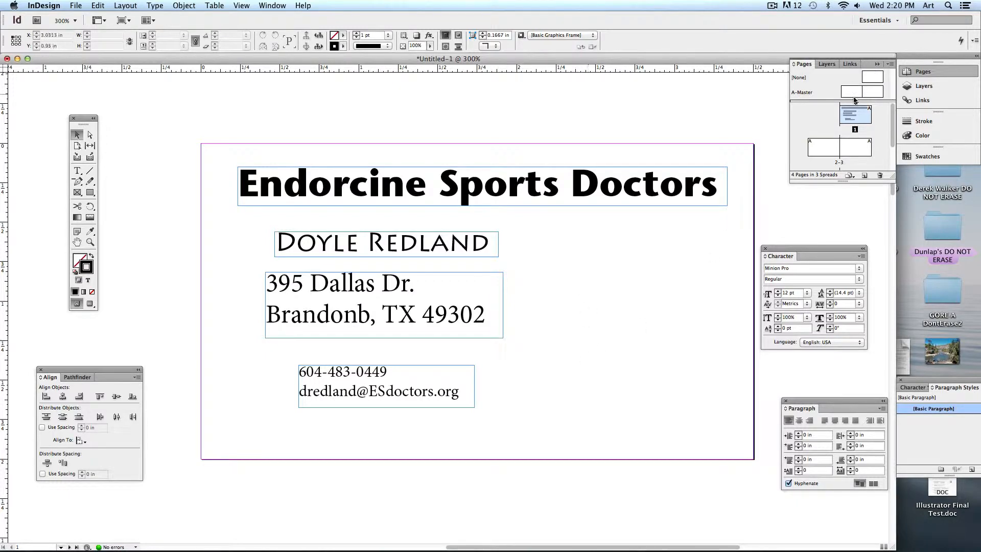
Review the business card's later pages, return to page 1 and open the File menu.
{"action": "scroll", "coordinate": [663, 328], "scroll_direction": "down", "scroll_amount": 15}
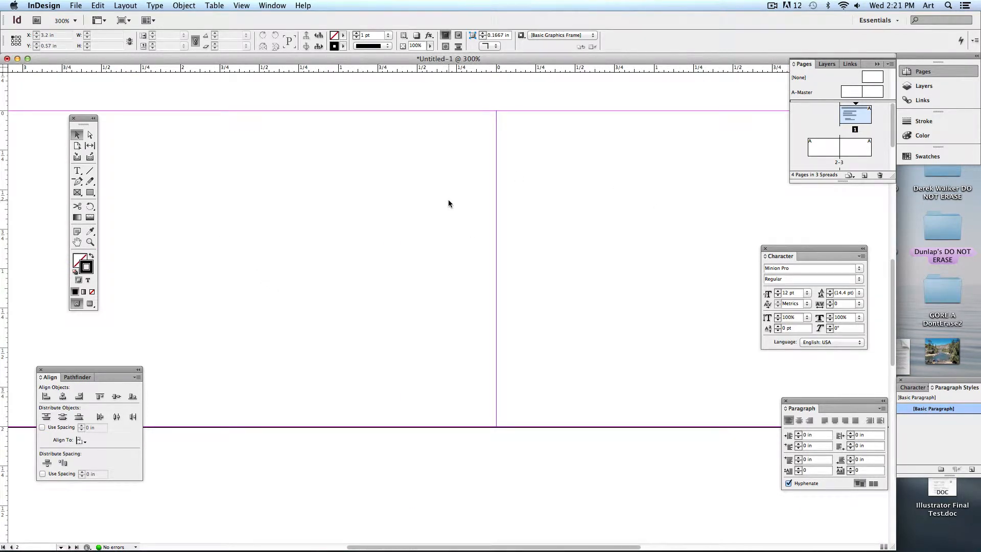
{"action": "scroll", "coordinate": [448, 203], "scroll_direction": "up", "scroll_amount": 15}
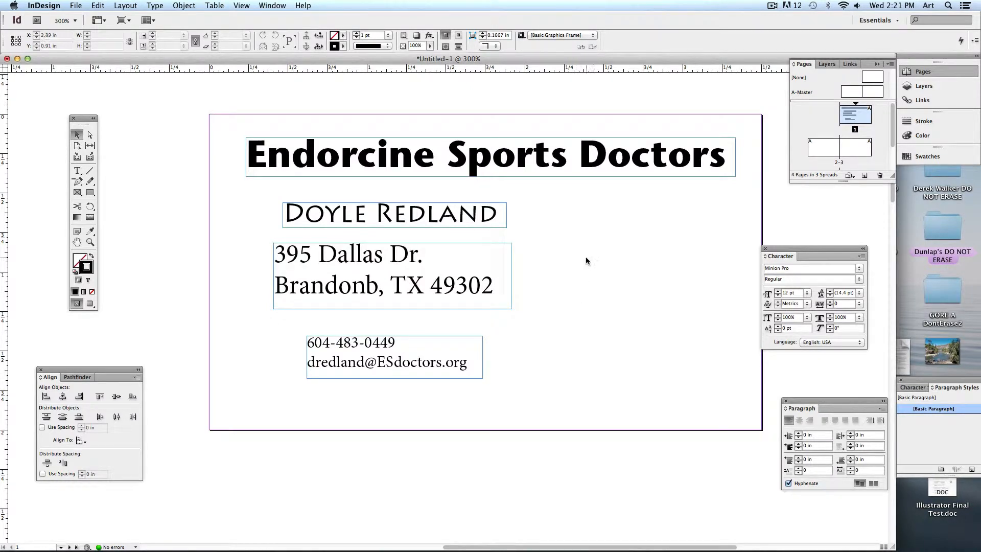
{"action": "left_click", "coordinate": [75, 5]}
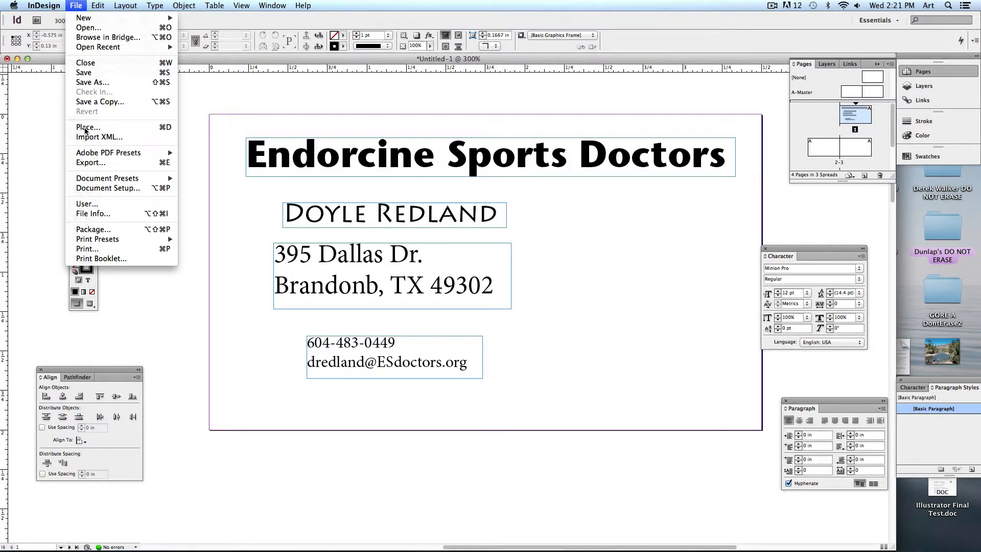
Export a [Smallest File Size] PDF named 'BusinessCard Design' to the Desktop, then show the desktop.
{"action": "mouse_move", "coordinate": [79, 154]}
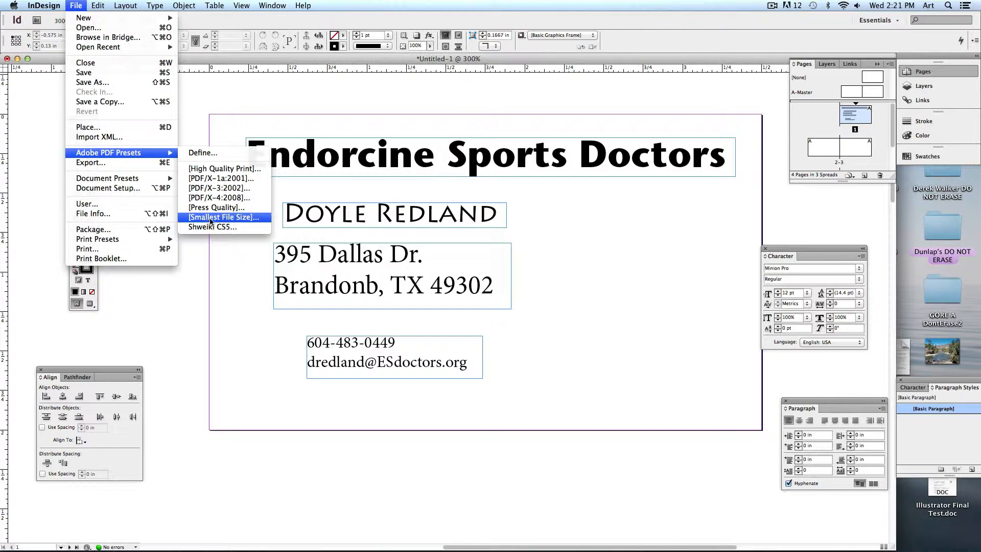
{"action": "left_click", "coordinate": [211, 219]}
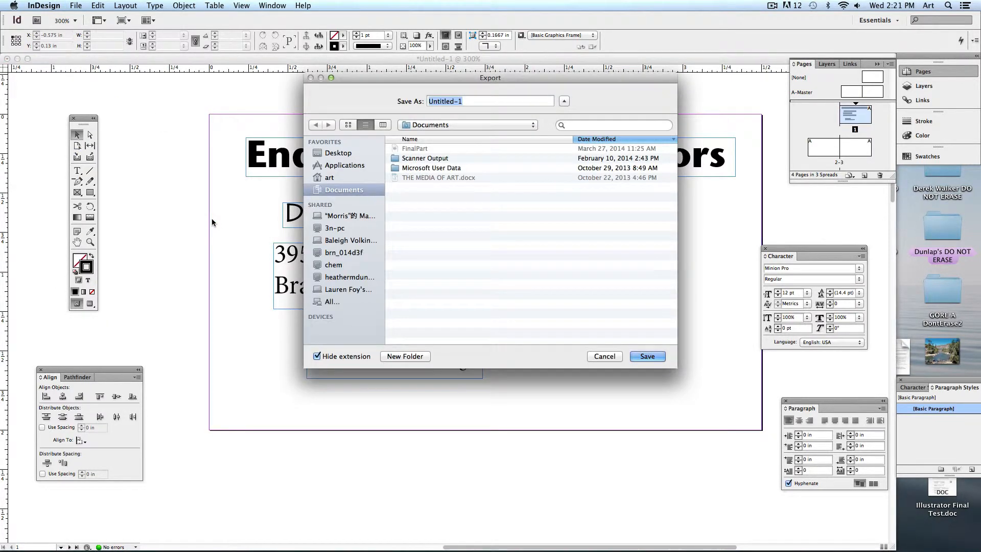
{"action": "left_click_drag", "start_coordinate": [367, 78], "coordinate": [341, 119]}
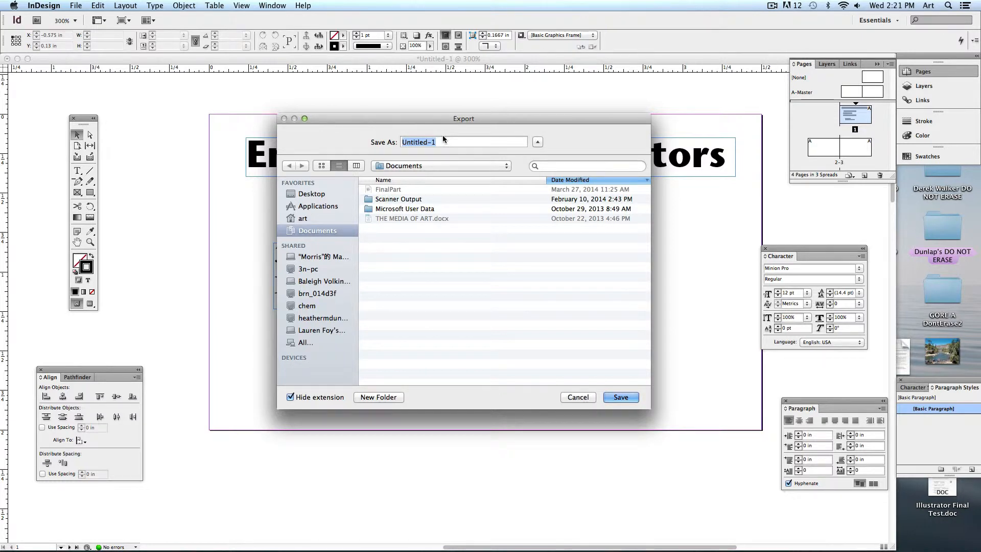
{"action": "type", "text": "BusinessCard Design"}
{"action": "left_click", "coordinate": [310, 195]}
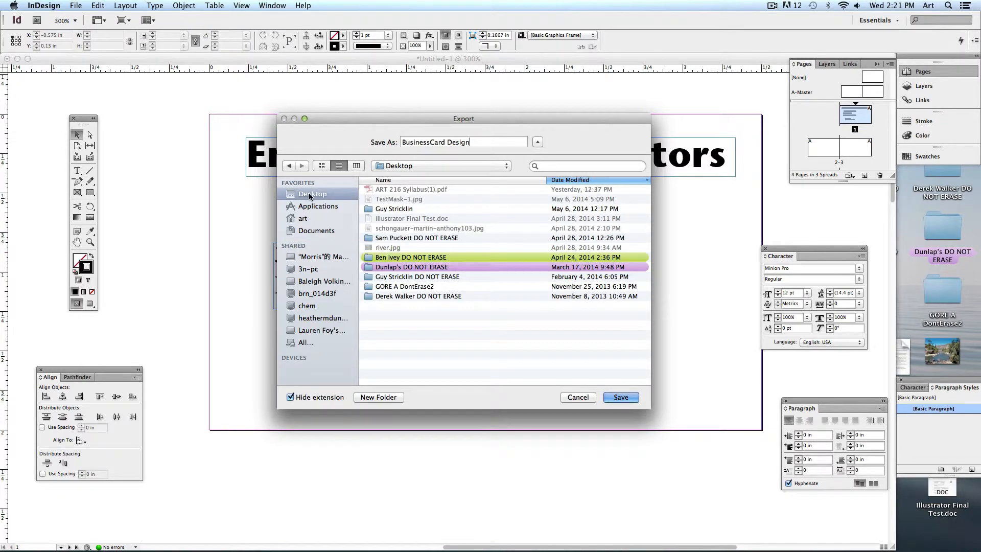
{"action": "left_click", "coordinate": [622, 398]}
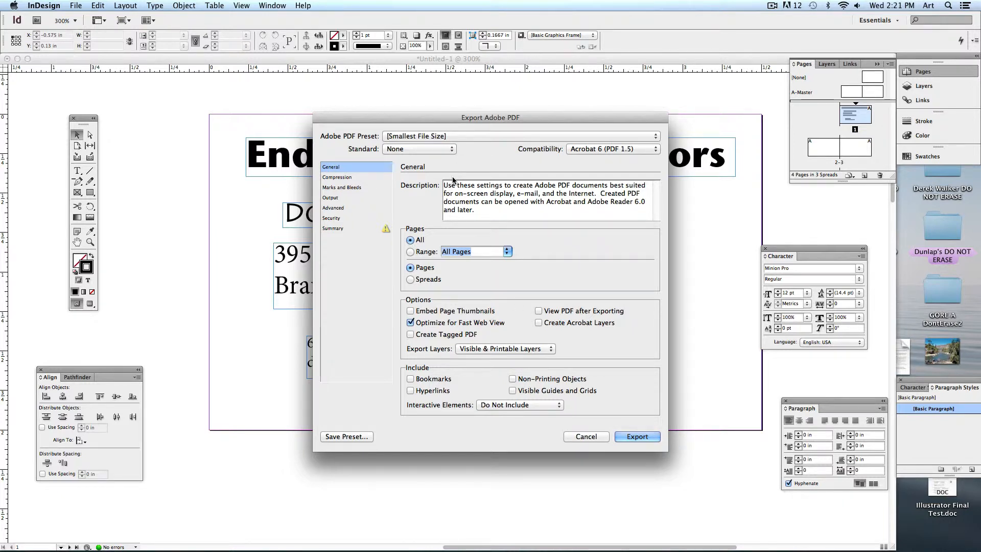
{"action": "left_click", "coordinate": [634, 437]}
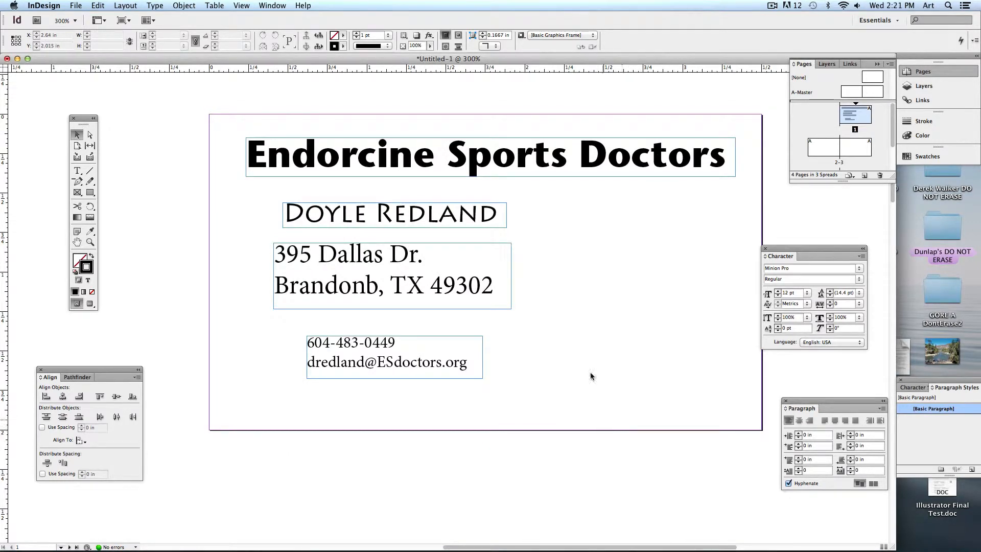
{"action": "key", "text": "F11"}
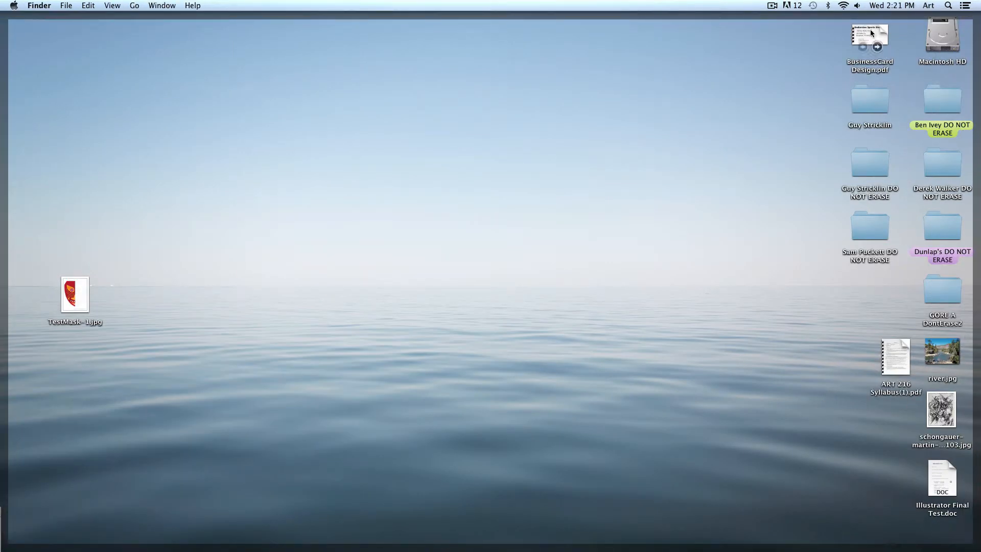
Move BusinessCard Design.pdf to the desktop centre and return to InDesign.
{"action": "left_click_drag", "start_coordinate": [870, 36], "coordinate": [600, 148]}
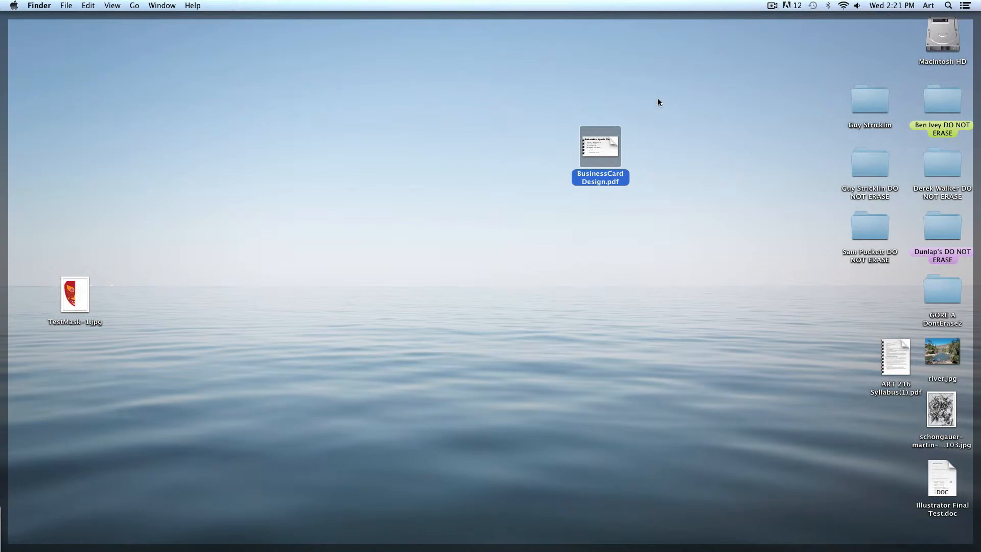
{"action": "key", "text": "F11"}
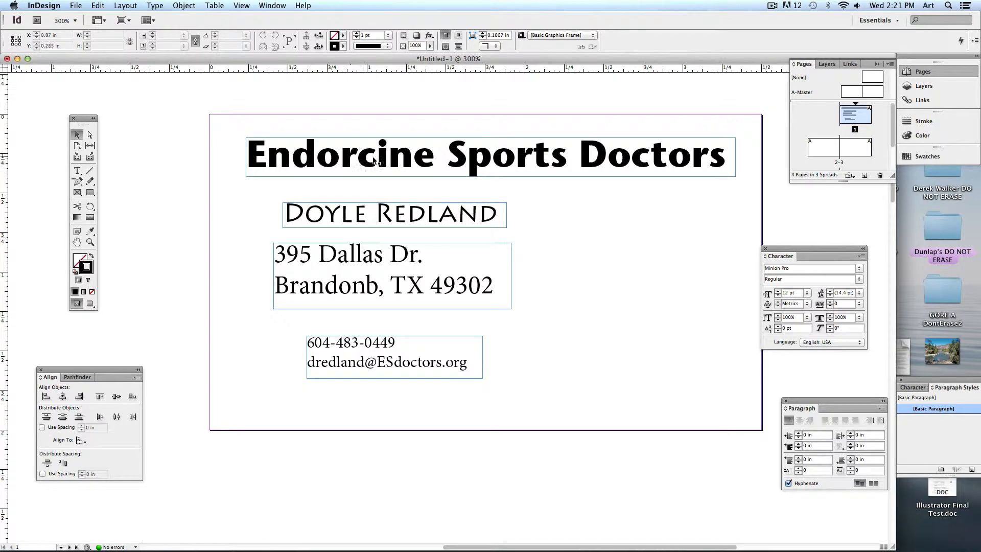
Save 'Business Card File' to the Desktop in InDesign CS4 or later (IDML) format.
{"action": "left_click", "coordinate": [75, 6]}
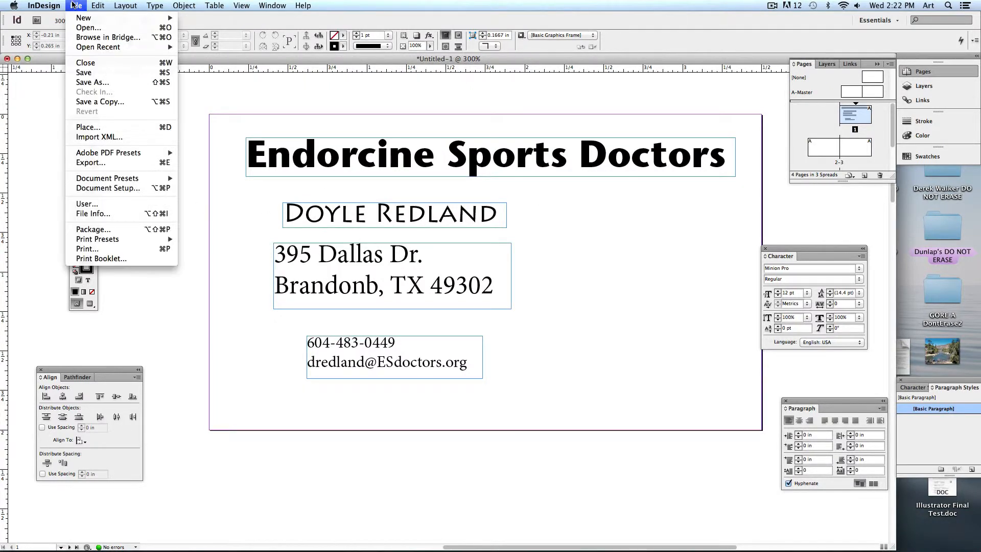
{"action": "left_click", "coordinate": [96, 74]}
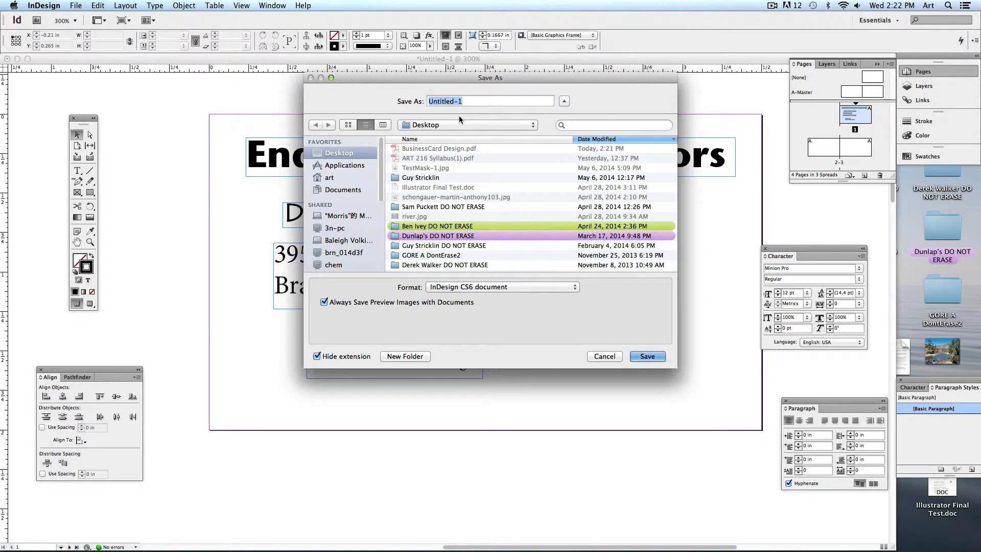
{"action": "type", "text": "Business Card File"}
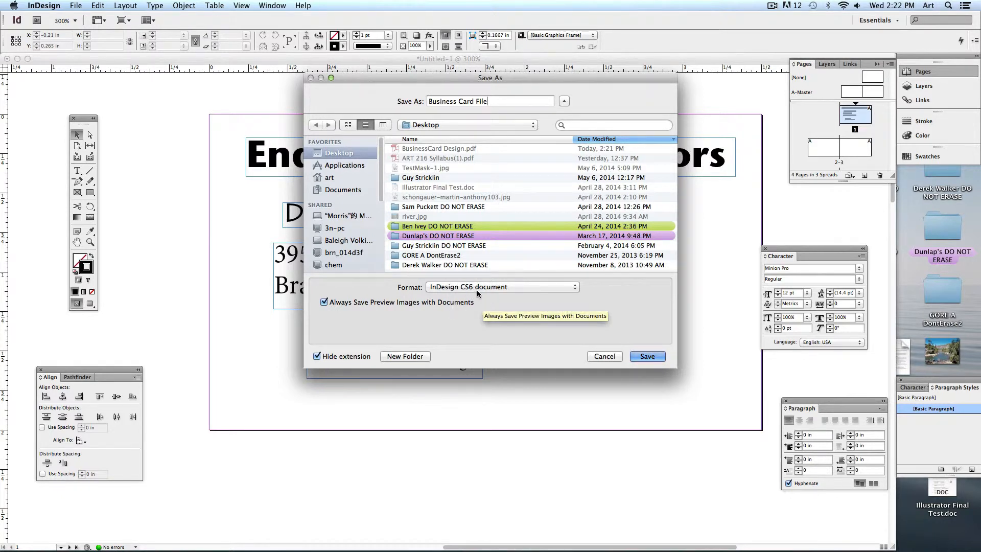
{"action": "left_click", "coordinate": [477, 287]}
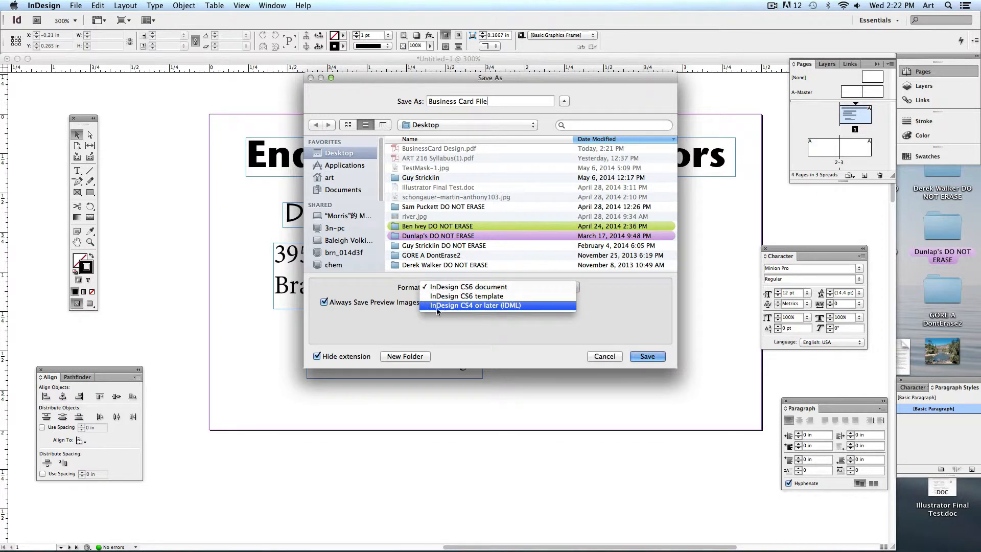
{"action": "left_click", "coordinate": [512, 309]}
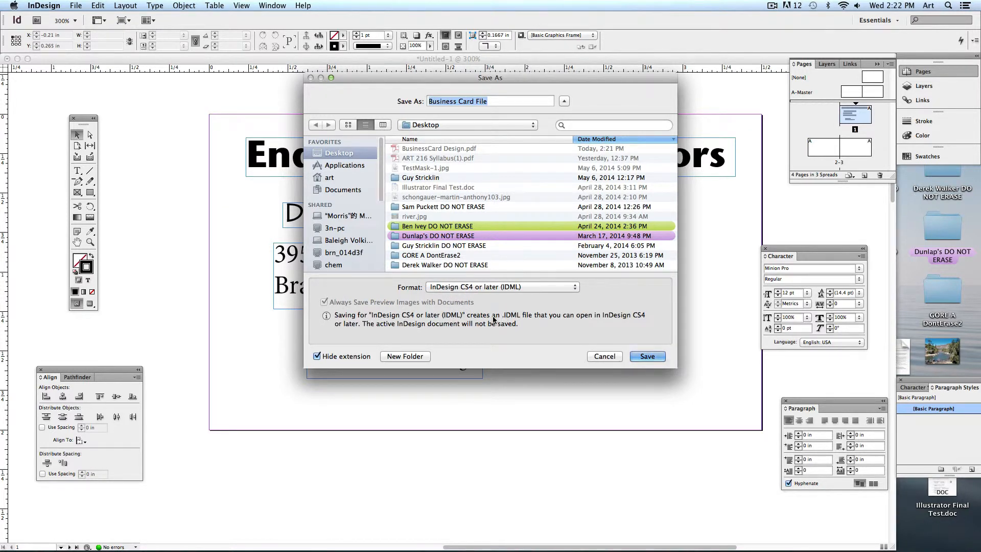
{"action": "left_click", "coordinate": [647, 357]}
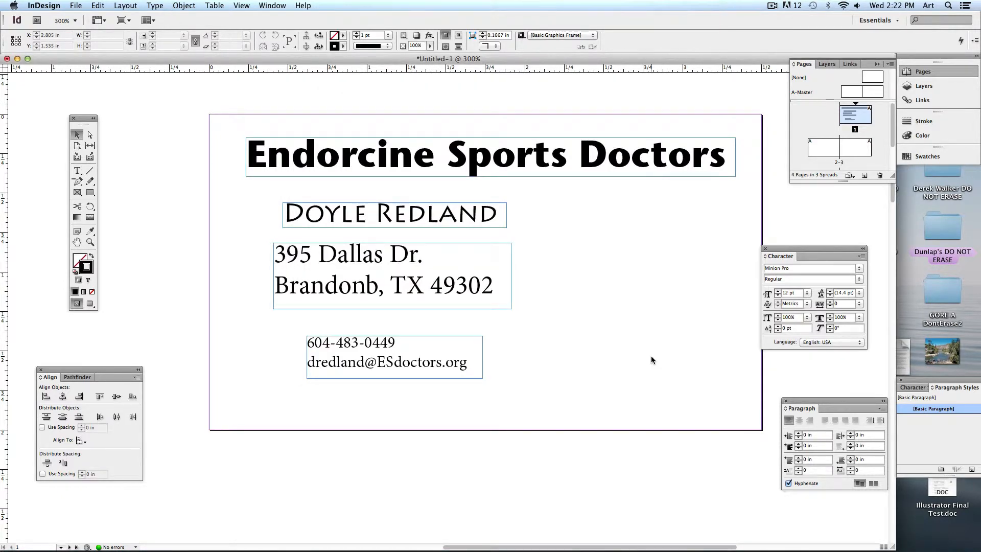
Close Untitled-1 without saving and switch to the Moodle course page in Firefox.
{"action": "key", "text": "super+w"}
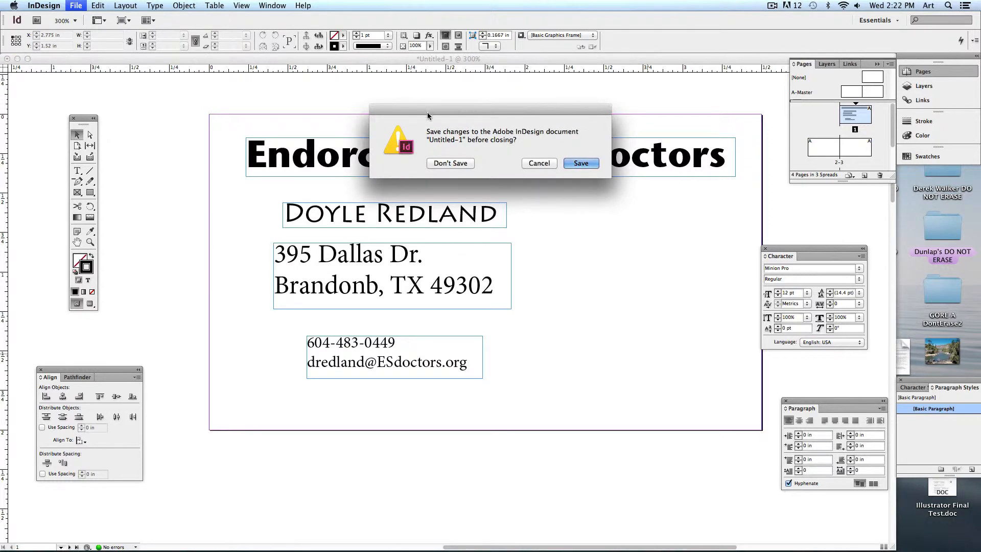
{"action": "left_click", "coordinate": [450, 163]}
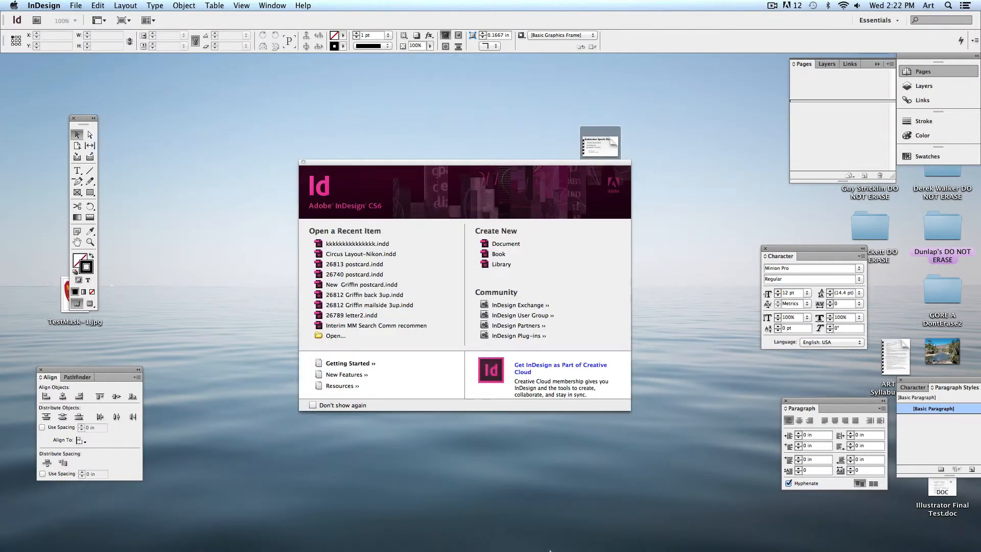
{"action": "mouse_move", "coordinate": [366, 544]}
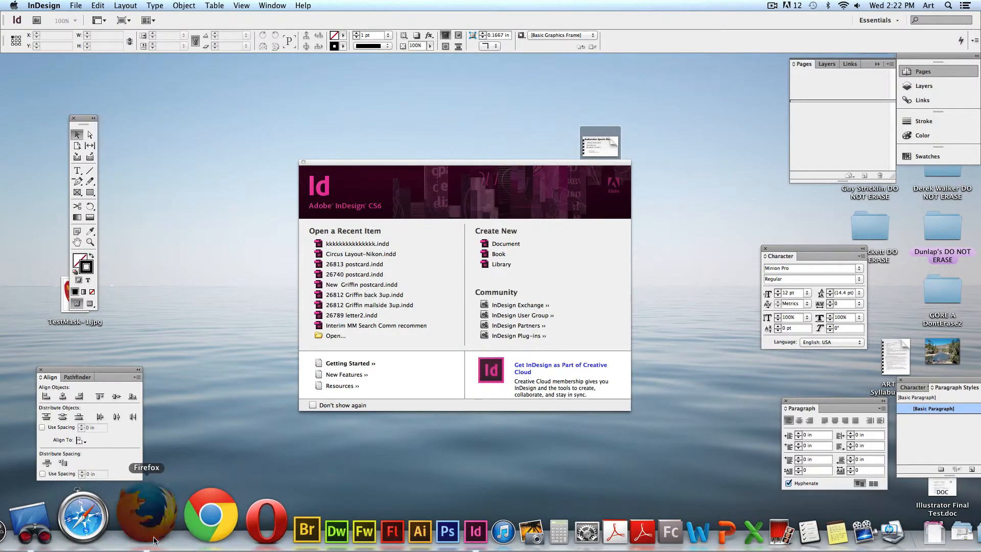
{"action": "left_click", "coordinate": [154, 540]}
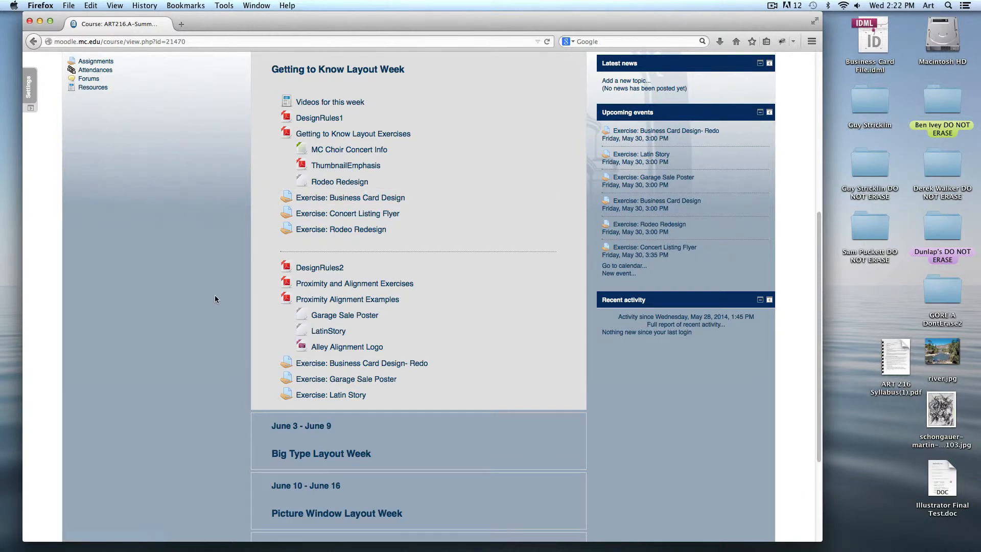
Download and save the Rodeo Redesign exercise file from the course page.
{"action": "scroll", "coordinate": [215, 295], "scroll_direction": "down", "scroll_amount": 1}
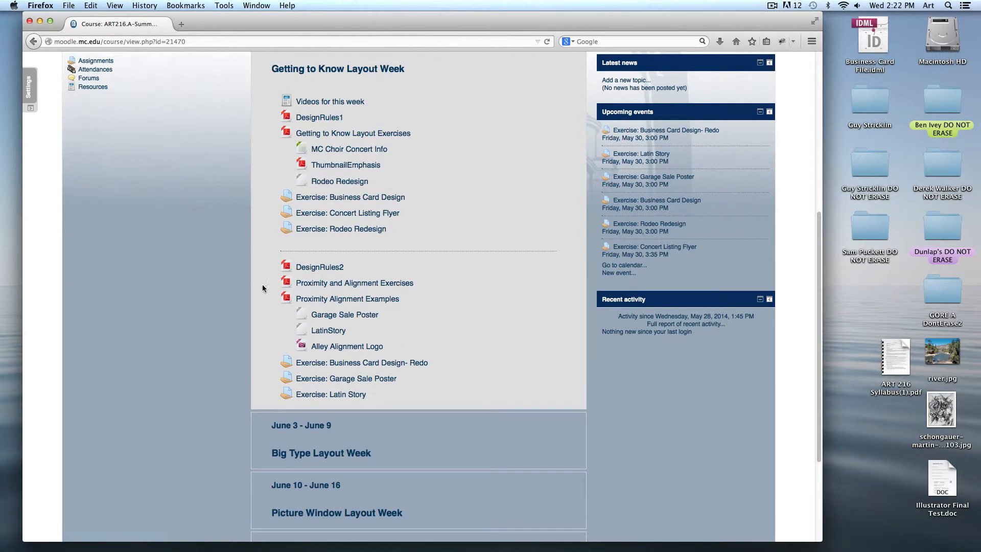
{"action": "left_click", "coordinate": [341, 183]}
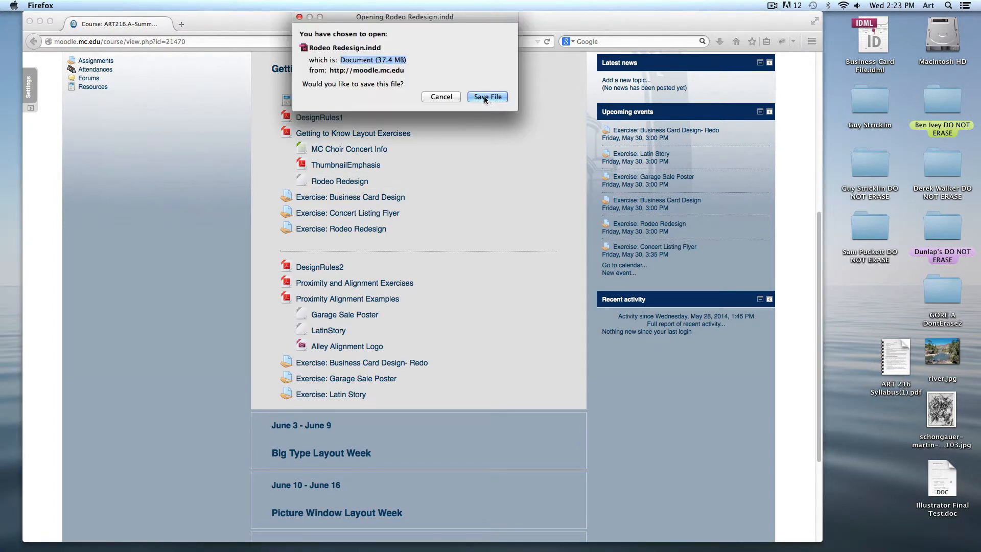
{"action": "left_click", "coordinate": [487, 97]}
{"action": "left_click_drag", "start_coordinate": [610, 23], "coordinate": [544, 22]}
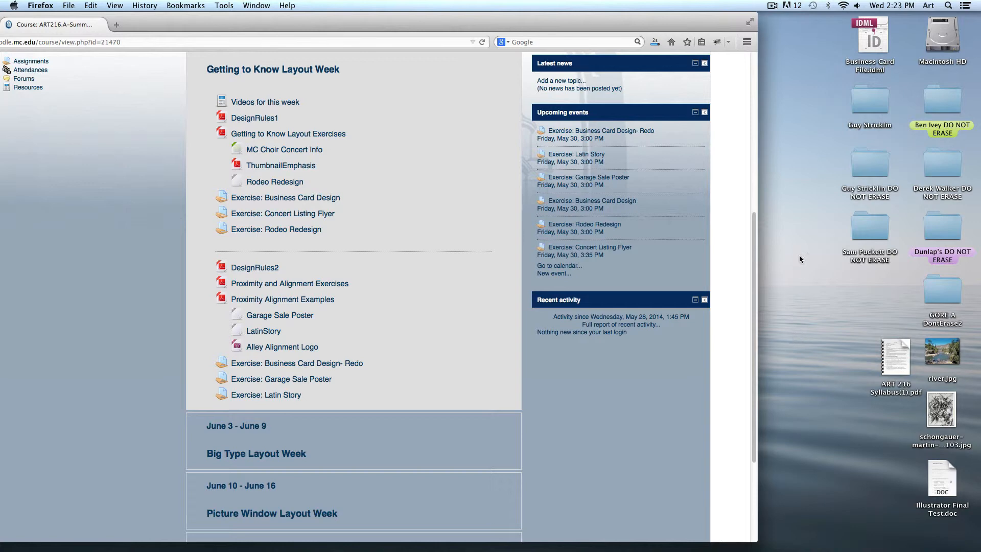
Drag Rodeo Redesign.indd from Downloads to the desktop and open it in InDesign.
{"action": "mouse_move", "coordinate": [806, 550]}
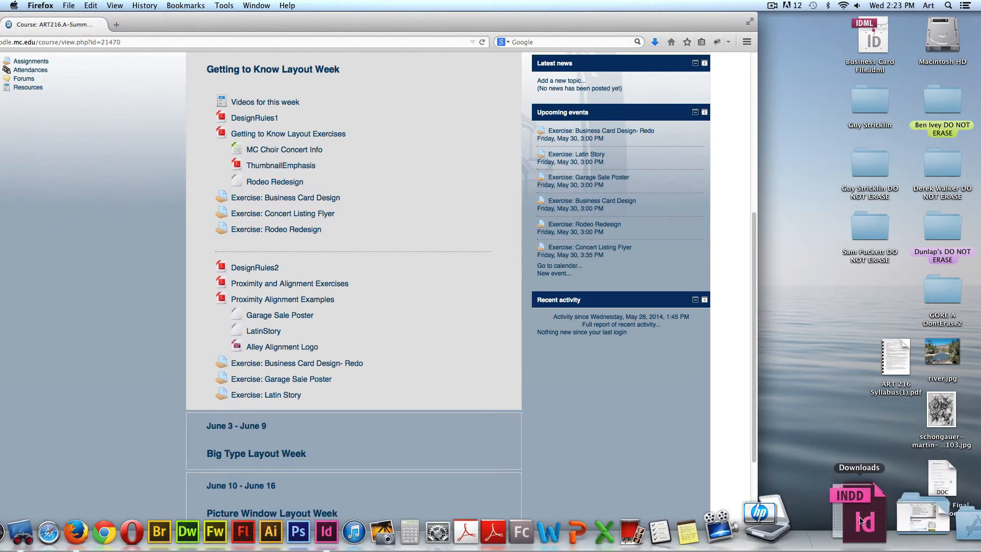
{"action": "left_click", "coordinate": [868, 529]}
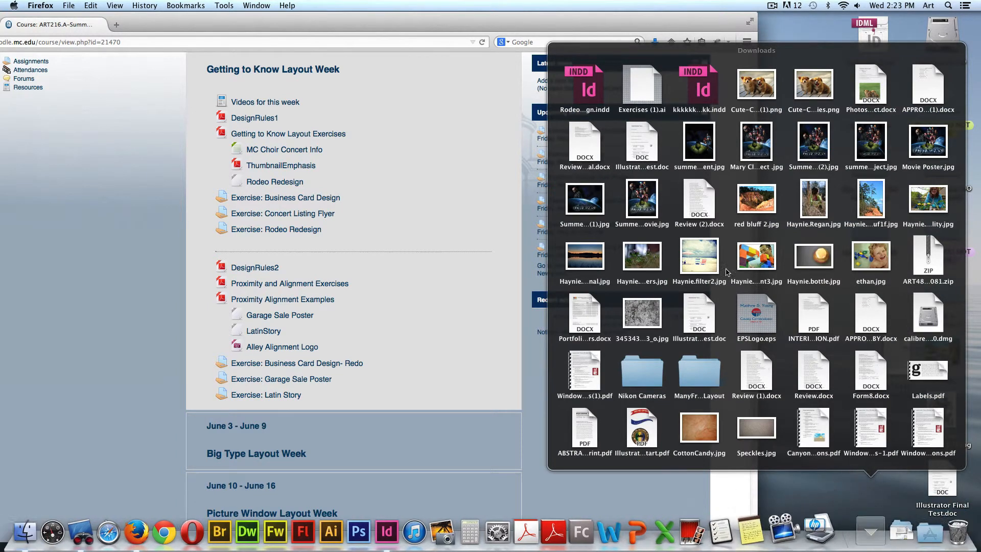
{"action": "left_click", "coordinate": [582, 89]}
{"action": "left_click_drag", "start_coordinate": [580, 88], "coordinate": [797, 151]}
{"action": "double_click", "coordinate": [798, 151]}
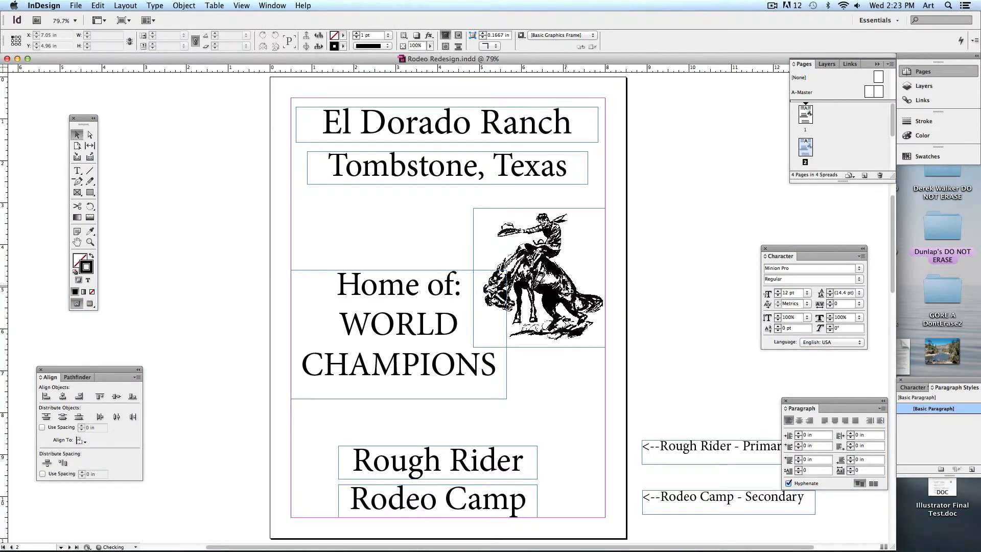
Inspect the flyer's bronco image, Tombstone, Texas frame and El Dorado Ranch text.
{"action": "left_click", "coordinate": [531, 260]}
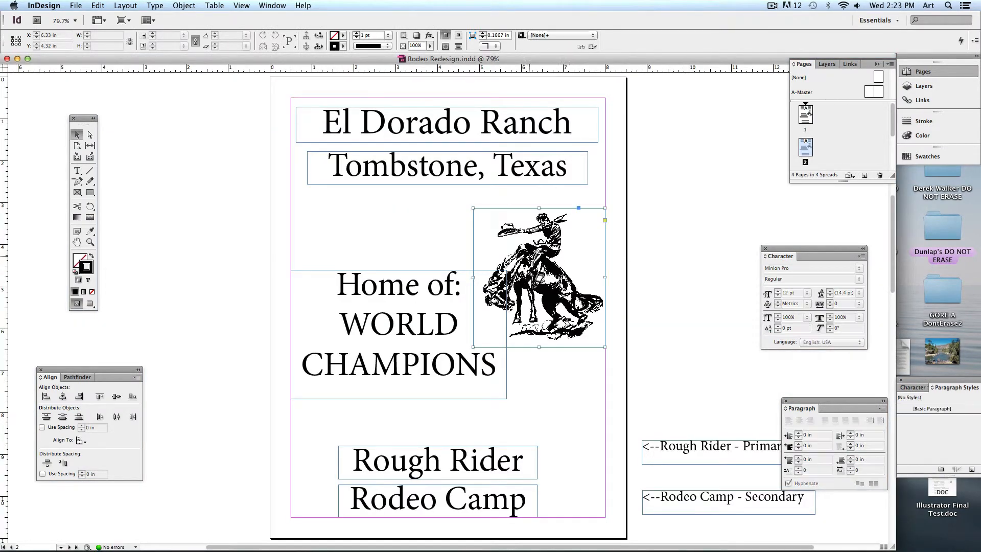
{"action": "left_click", "coordinate": [408, 222]}
{"action": "left_click", "coordinate": [415, 180]}
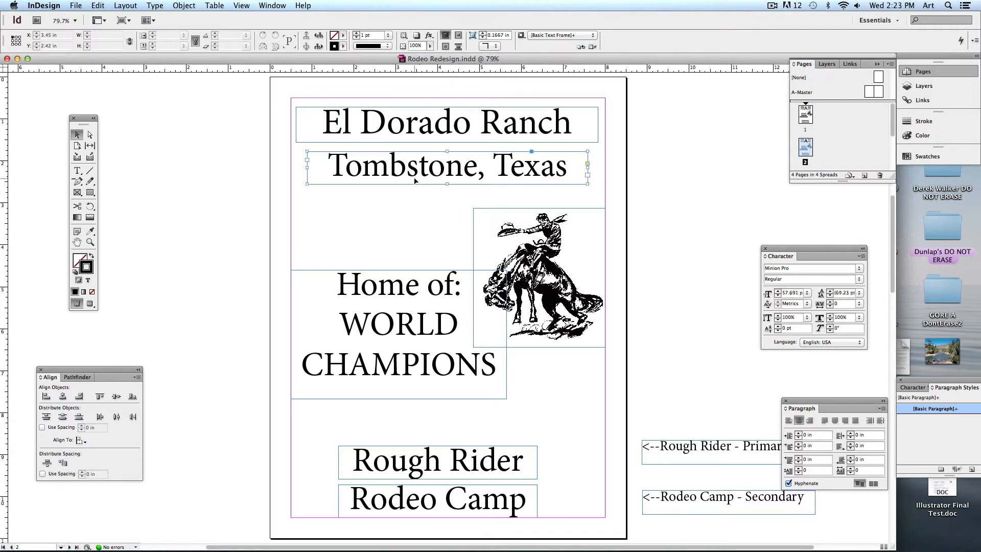
{"action": "left_click", "coordinate": [77, 171]}
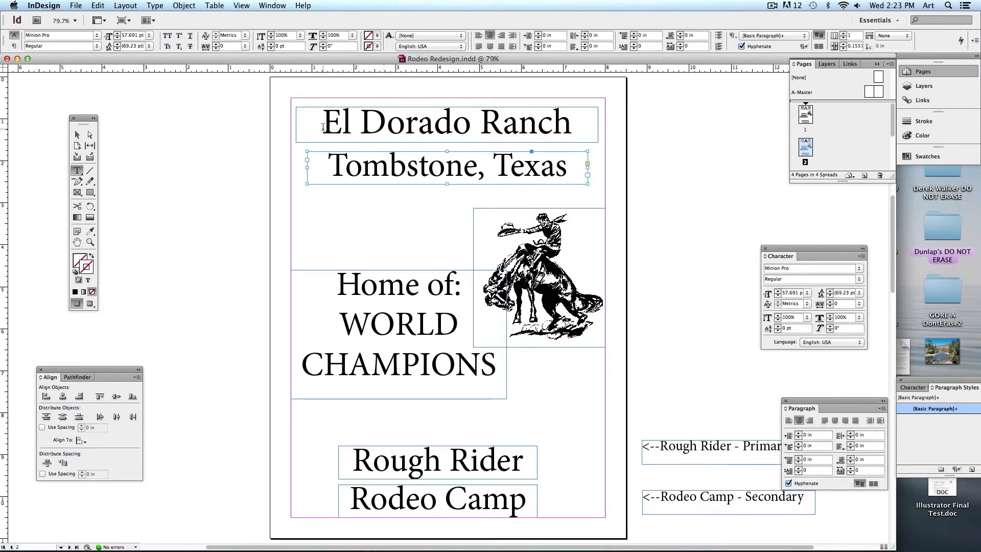
{"action": "left_click_drag", "start_coordinate": [322, 127], "coordinate": [573, 126]}
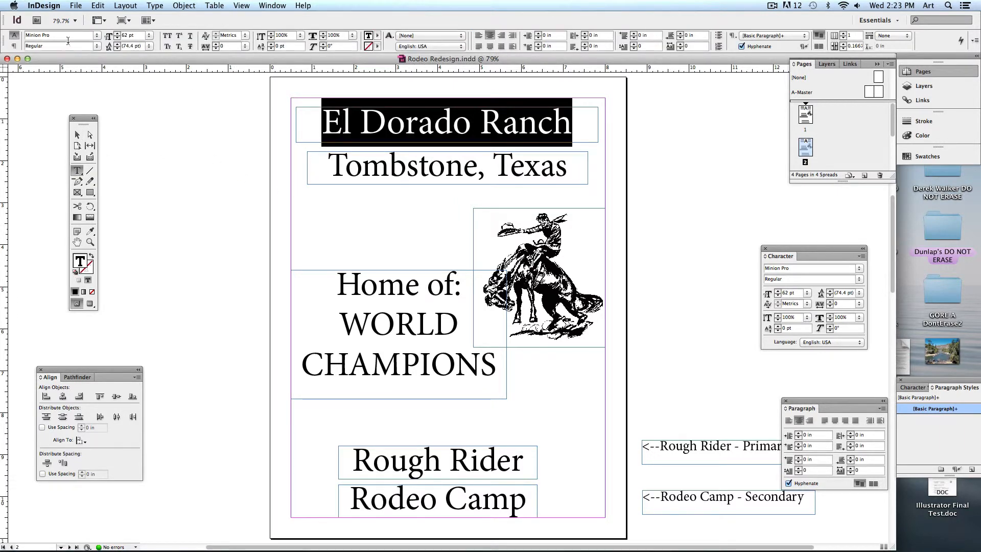
{"action": "left_click", "coordinate": [77, 134]}
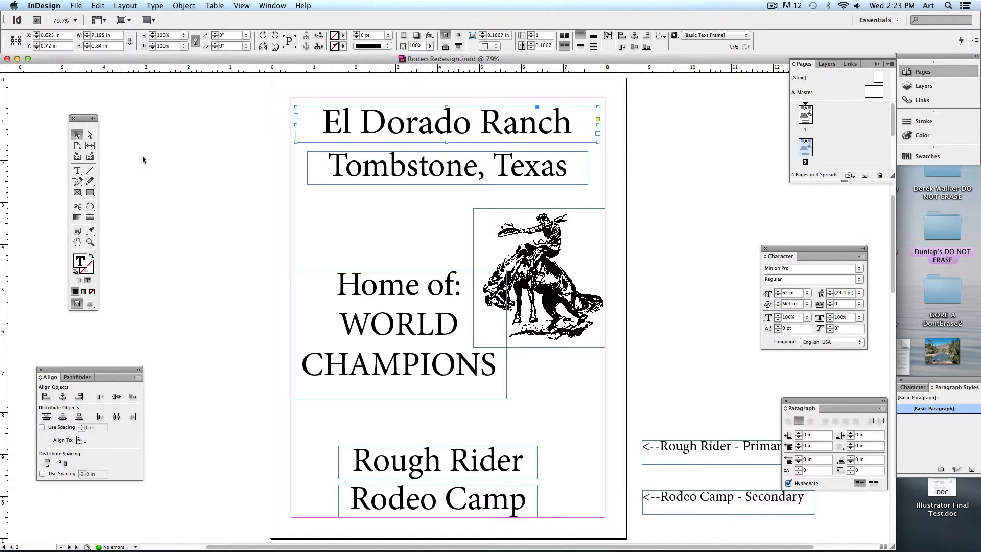
{"action": "left_click", "coordinate": [143, 156]}
{"action": "left_click_drag", "start_coordinate": [247, 245], "coordinate": [222, 225]}
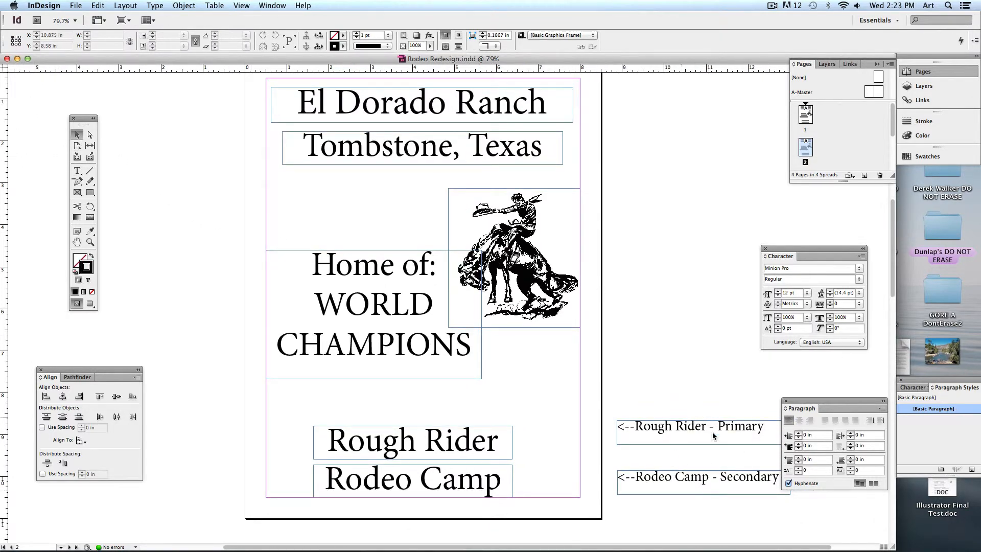
Scale Rough Rider up to the top frames' width, then minimize the document to Firefox.
{"action": "left_click", "coordinate": [386, 445]}
{"action": "left_click_drag", "start_coordinate": [512, 425], "coordinate": [477, 434]}
{"action": "left_click", "coordinate": [601, 436]}
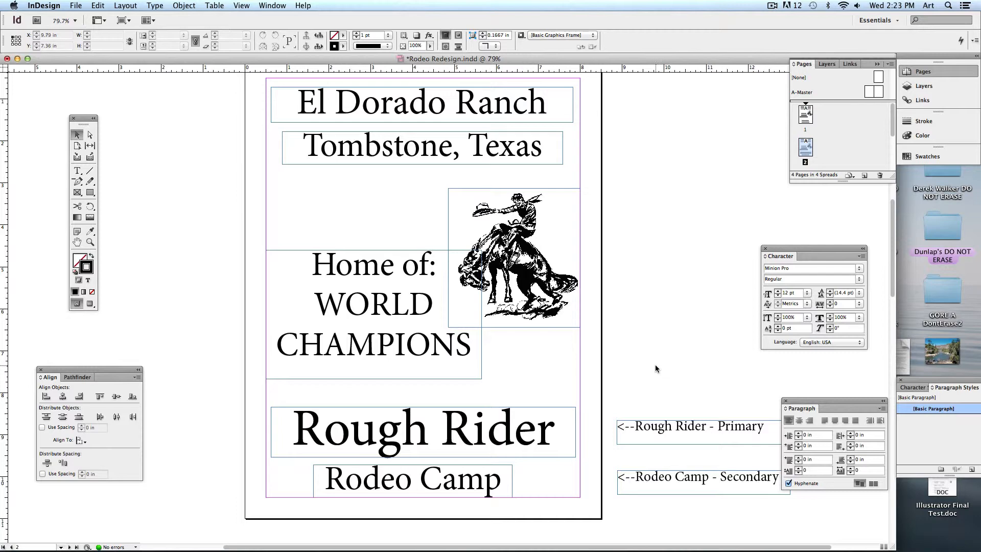
{"action": "mouse_move", "coordinate": [488, 391]}
{"action": "left_mouse_down"}
{"action": "mouse_move", "coordinate": [492, 164]}
{"action": "mouse_move", "coordinate": [468, 209]}
{"action": "mouse_move", "coordinate": [432, 436]}
{"action": "left_mouse_up"}
{"action": "left_click_drag", "start_coordinate": [434, 212], "coordinate": [453, 473]}
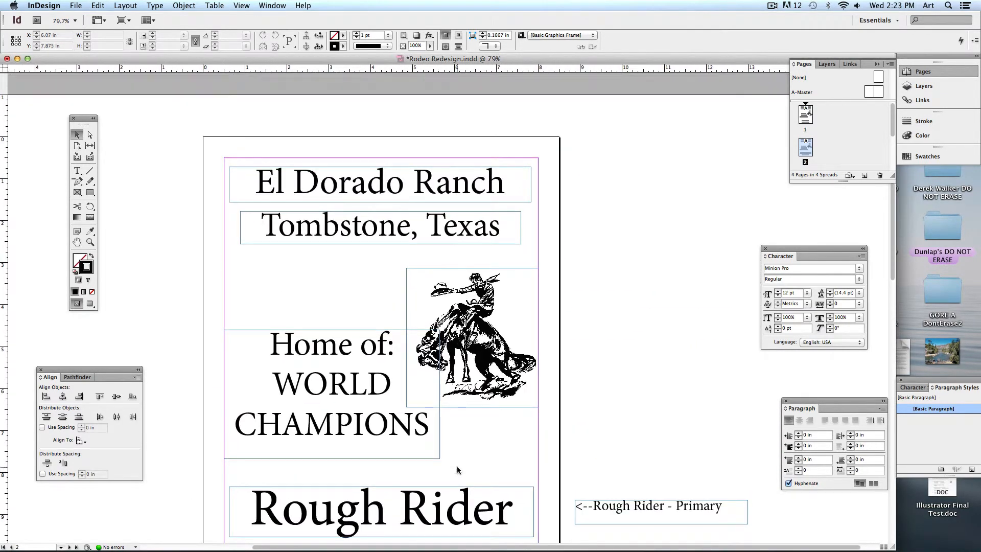
{"action": "left_click", "coordinate": [17, 59]}
{"action": "left_click", "coordinate": [468, 247]}
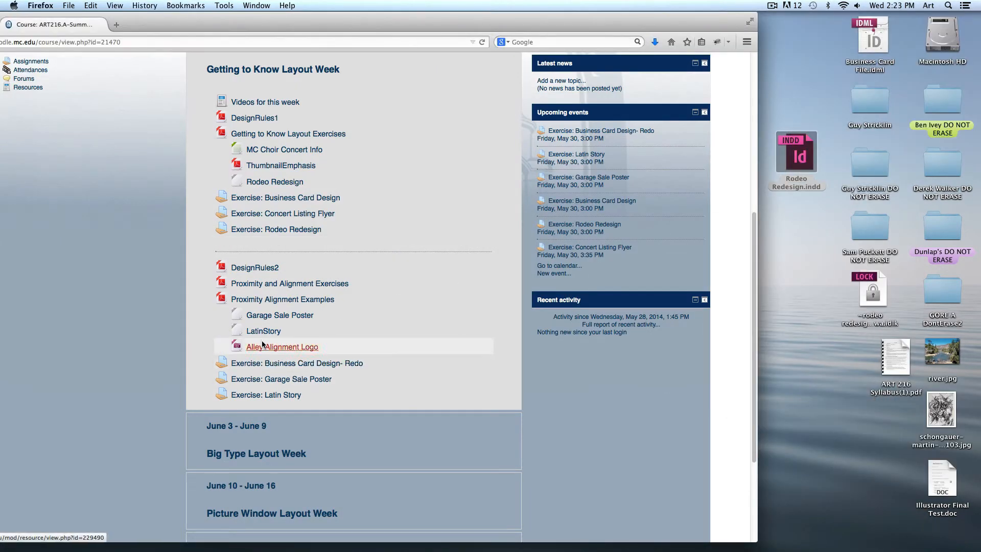
Save the Garage Sale Poster download and open Garage Sale Poster.indd from Downloads.
{"action": "left_click", "coordinate": [265, 315]}
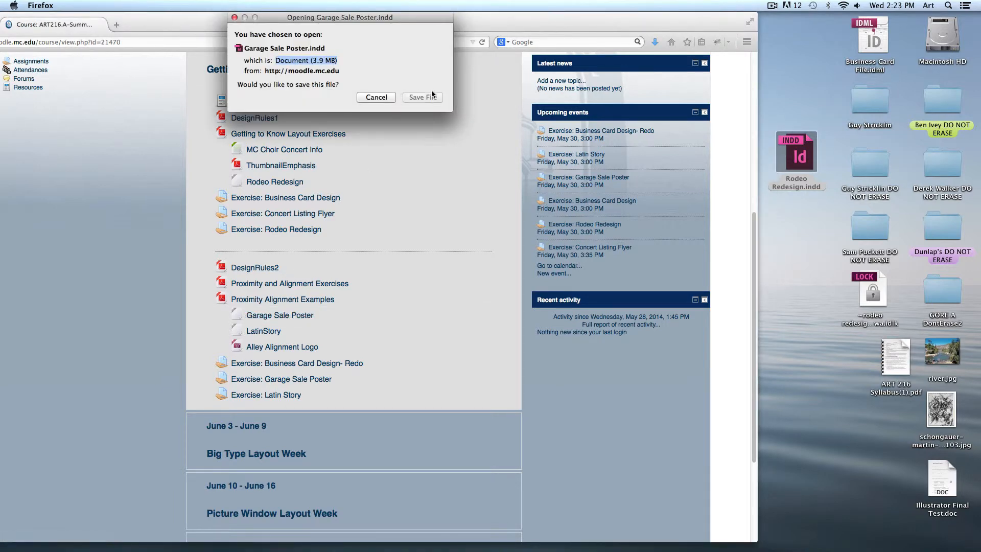
{"action": "left_click", "coordinate": [424, 97]}
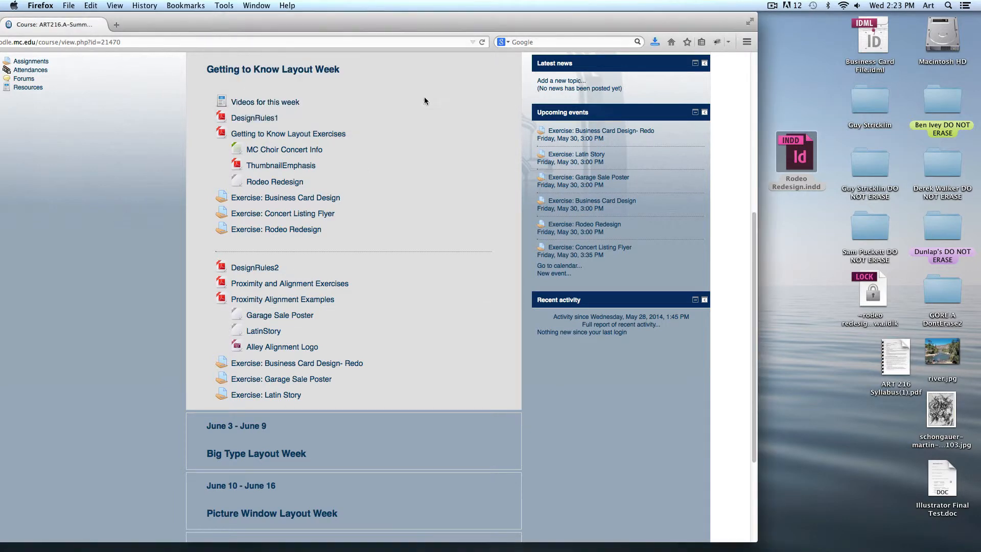
{"action": "left_click", "coordinate": [835, 532]}
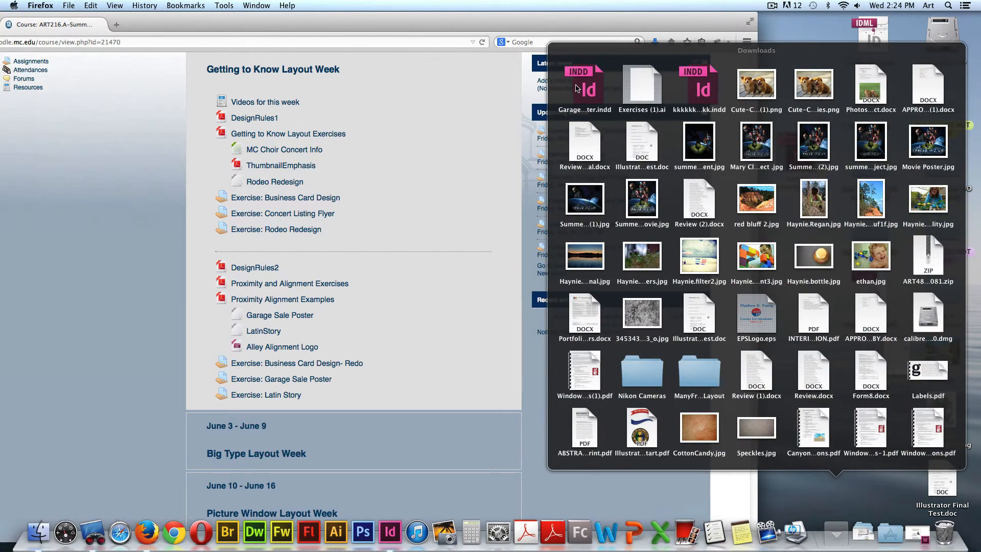
{"action": "left_click", "coordinate": [582, 86]}
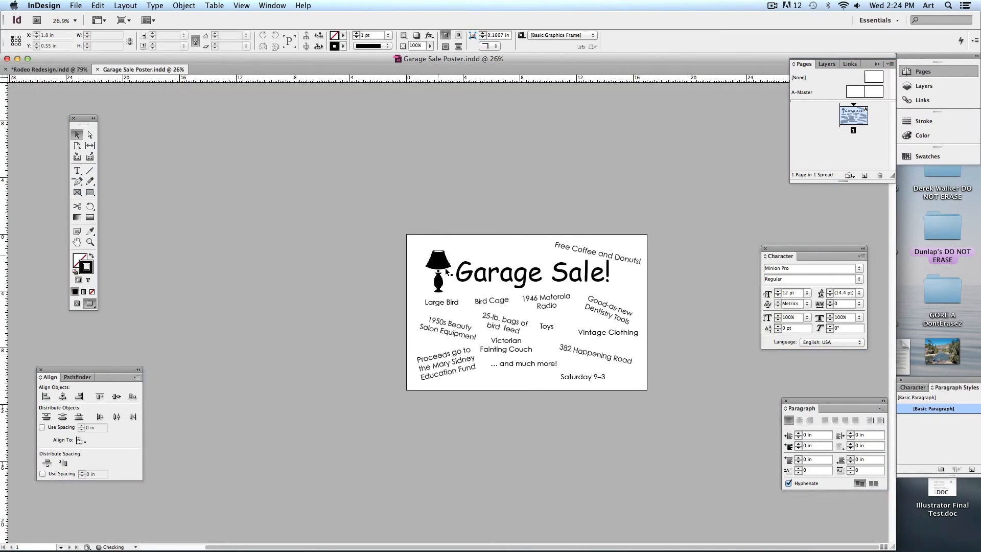
Zoom out to the whole poster and rotate 'Free Coffee and Donuts!' back to 0°.
{"action": "key", "text": "super+equal"}
{"action": "key", "text": "super+equal"}
{"action": "key", "text": "super+equal"}
{"action": "key", "text": "super+equal"}
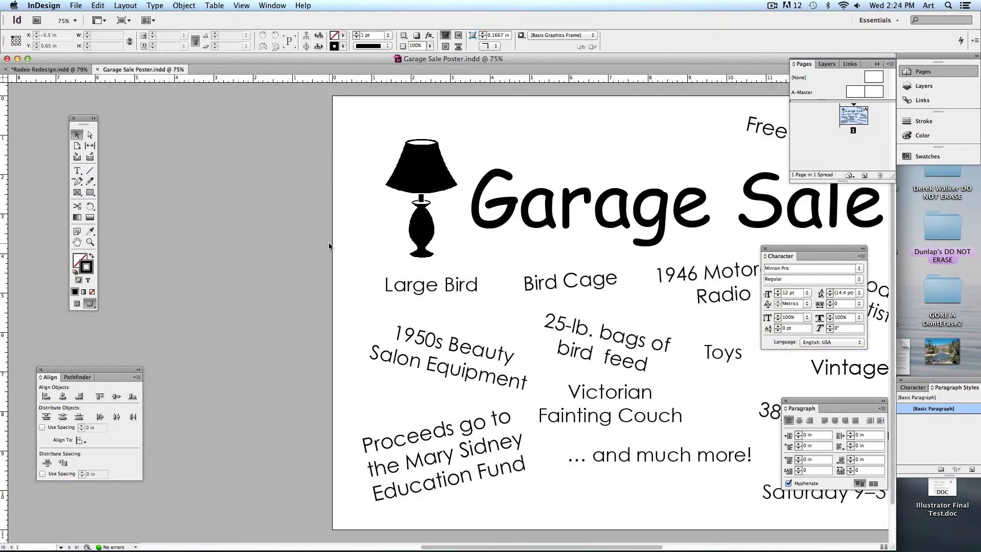
{"action": "key", "text": "super+minus"}
{"action": "key", "text": "super+minus"}
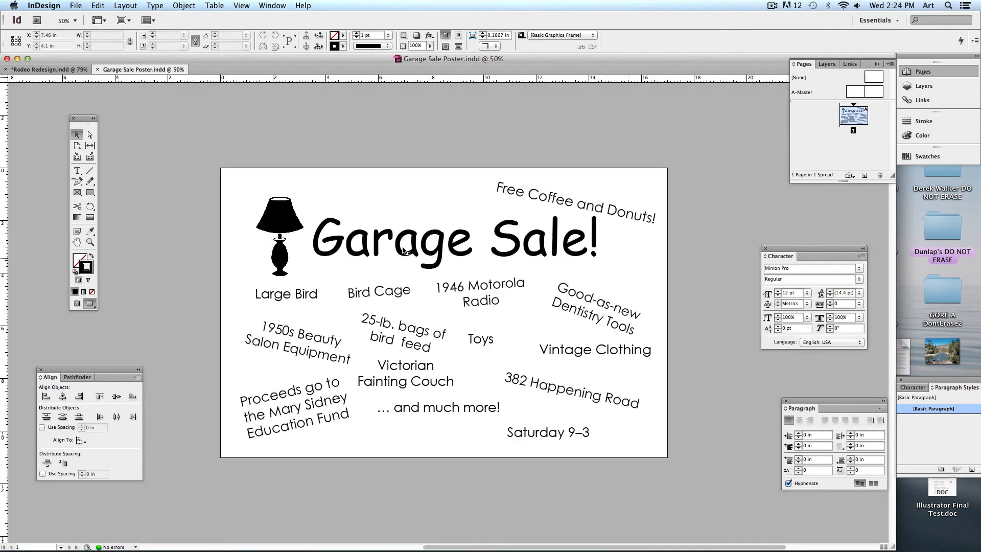
{"action": "left_click", "coordinate": [561, 200]}
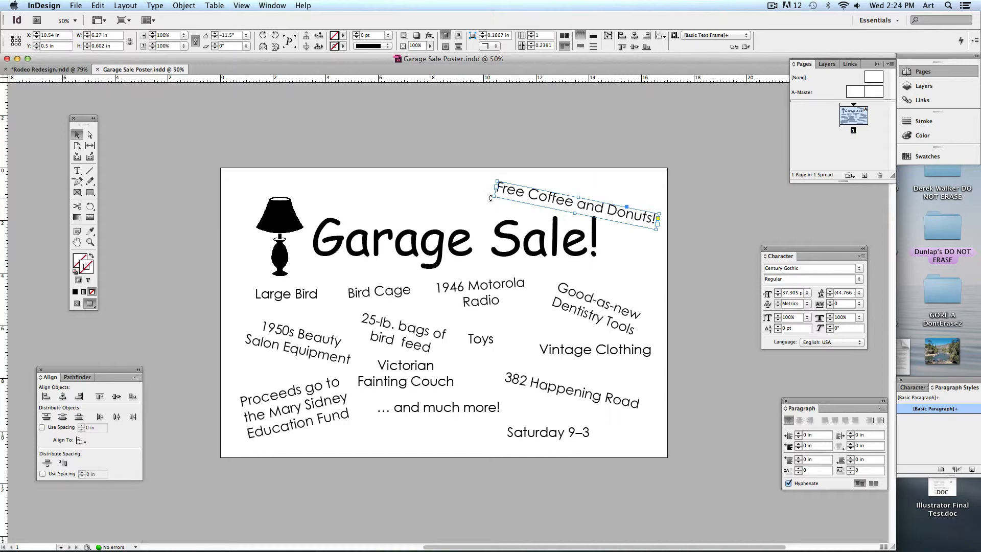
{"action": "left_click_drag", "start_coordinate": [491, 197], "coordinate": [481, 220]}
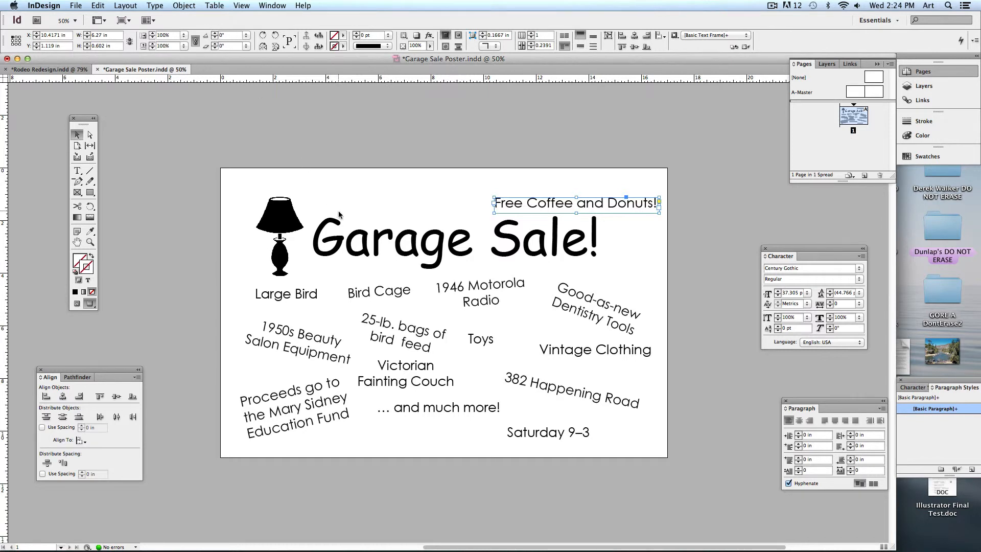
Enter a 0° rotation angle for the '1950s Beauty Salon Equipment' frame, then deselect it.
{"action": "left_click", "coordinate": [299, 340]}
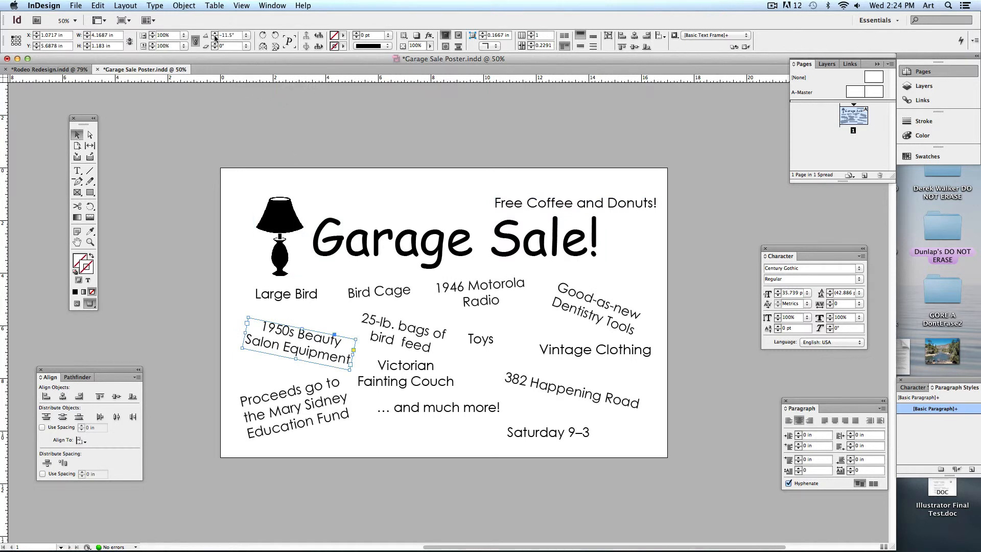
{"action": "double_click", "coordinate": [229, 34]}
{"action": "type", "text": "0"}
{"action": "key", "text": "Return"}
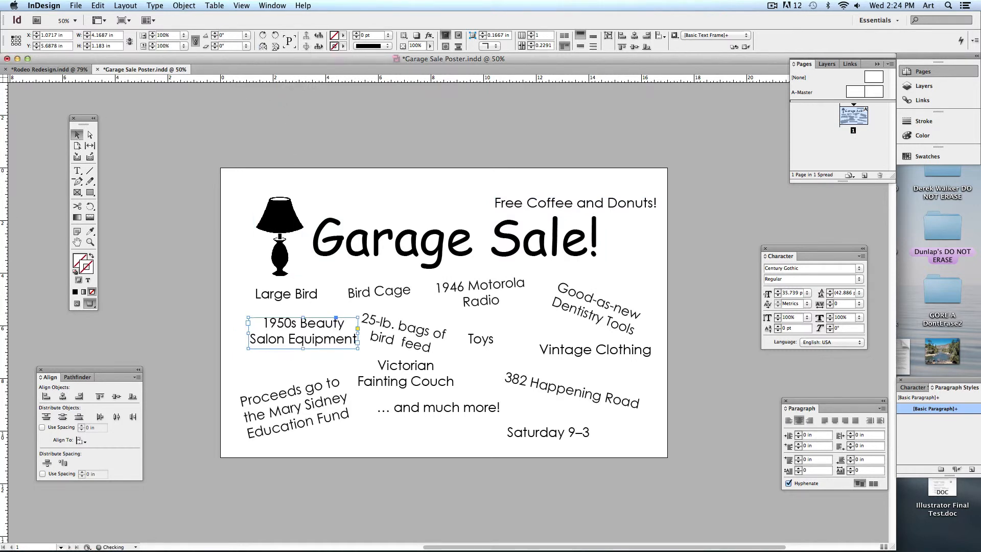
{"action": "left_click", "coordinate": [366, 201]}
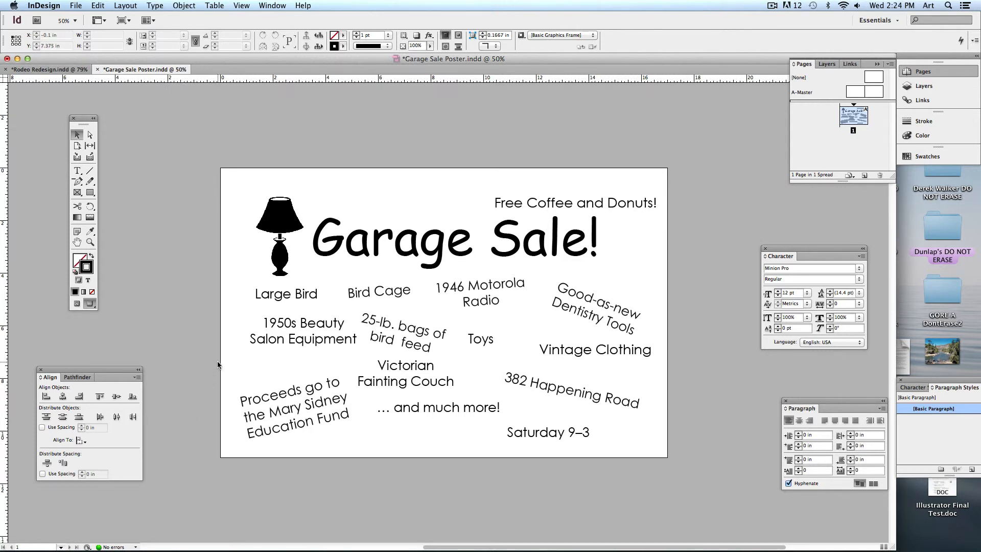
{"action": "left_click", "coordinate": [78, 304]}
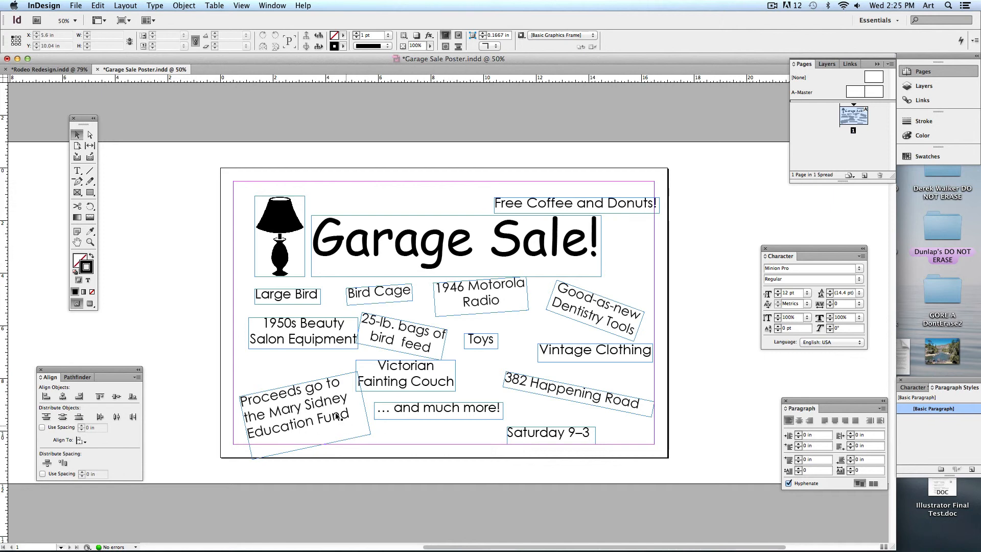
{"action": "left_click", "coordinate": [399, 243]}
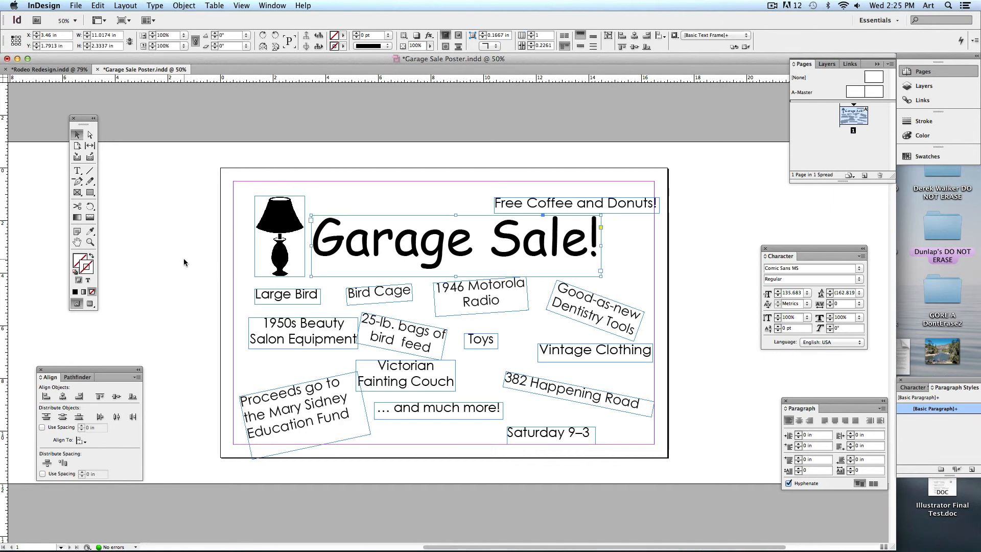
{"action": "left_click", "coordinate": [190, 331]}
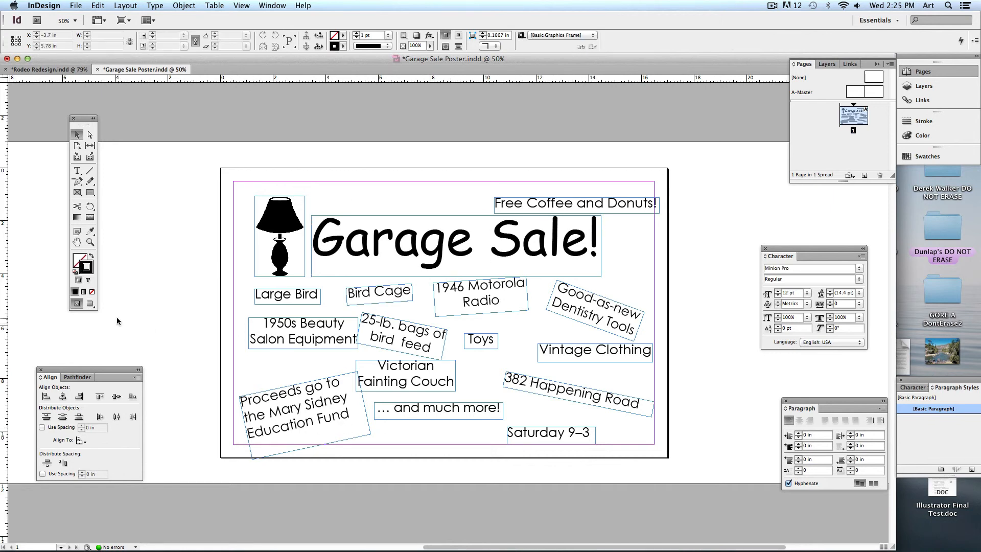
{"action": "left_click", "coordinate": [90, 304]}
{"action": "left_click_drag", "start_coordinate": [92, 306], "coordinate": [121, 305]}
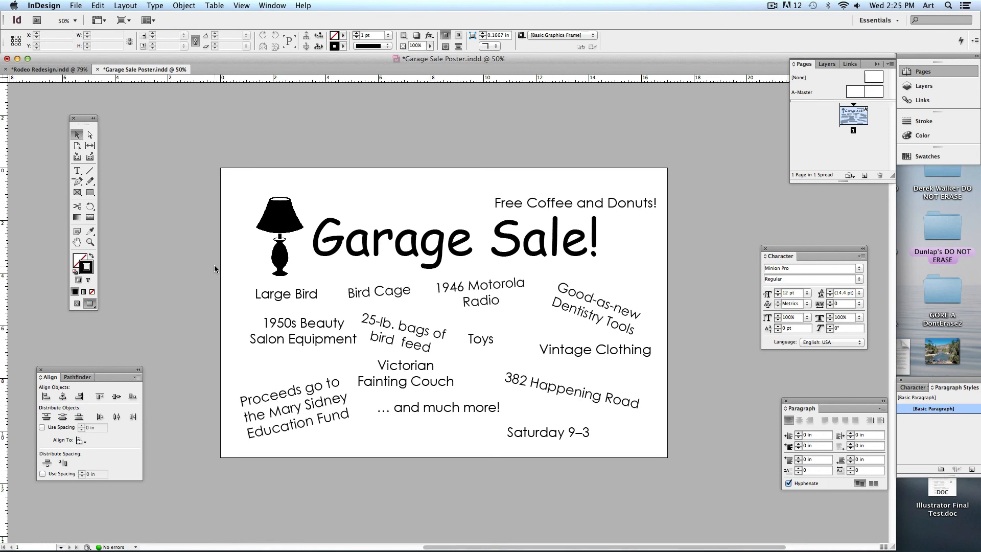
{"action": "mouse_move", "coordinate": [567, 551]}
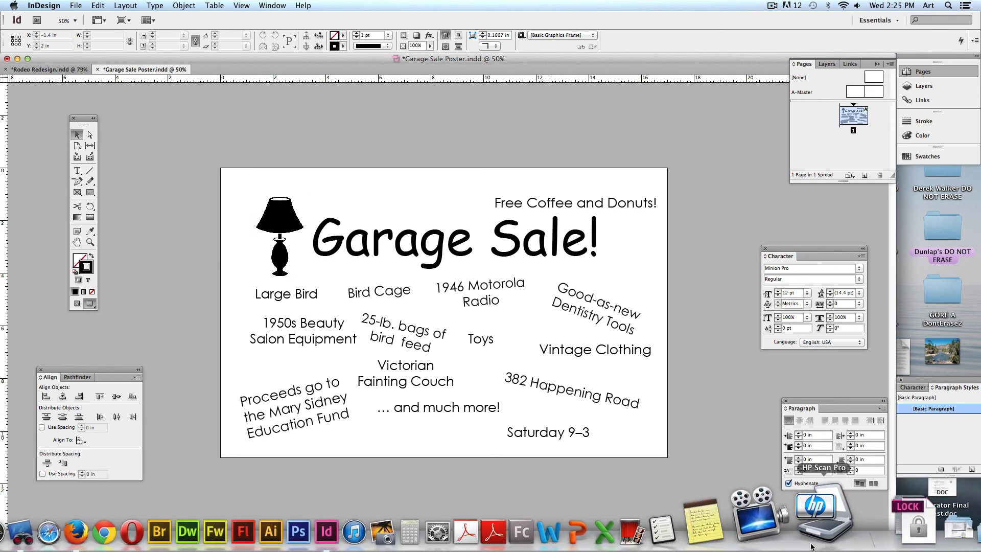